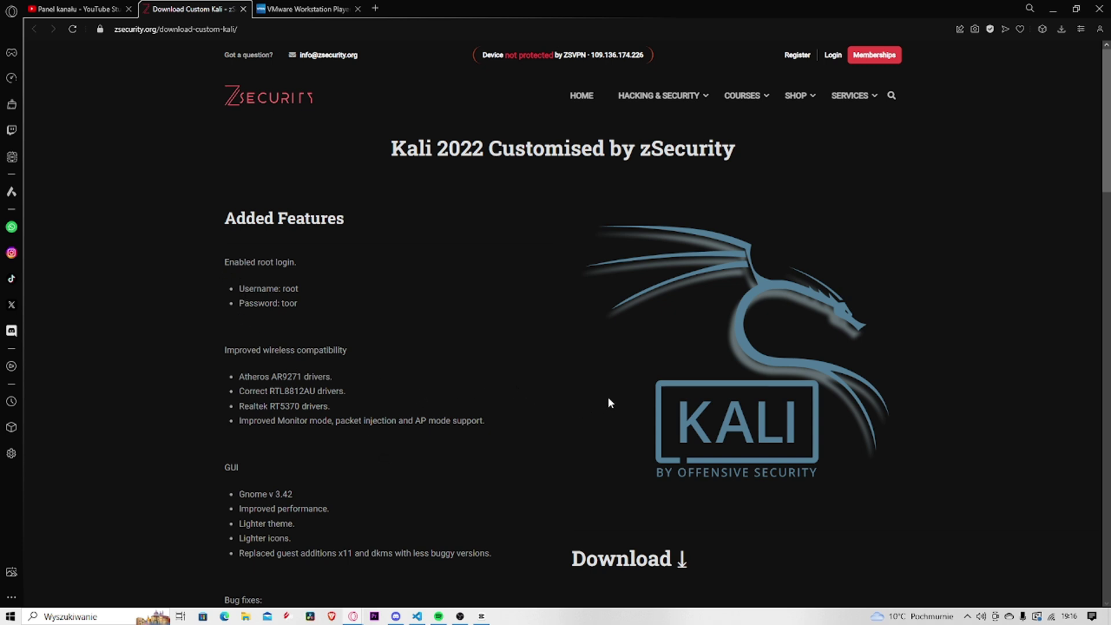
Highlight the root username and default password lines on the zSecurity Kali page
scroll(685, 398, down, 2)
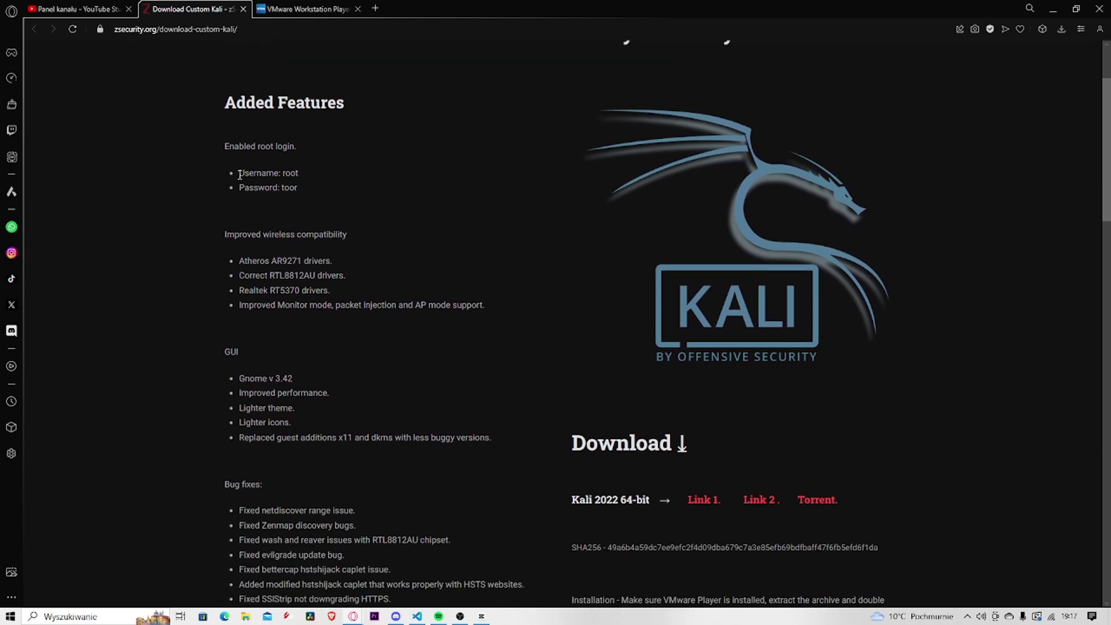
drag(241, 176, 312, 175)
drag(239, 188, 310, 189)
click(321, 197)
scroll(331, 203, up, 2)
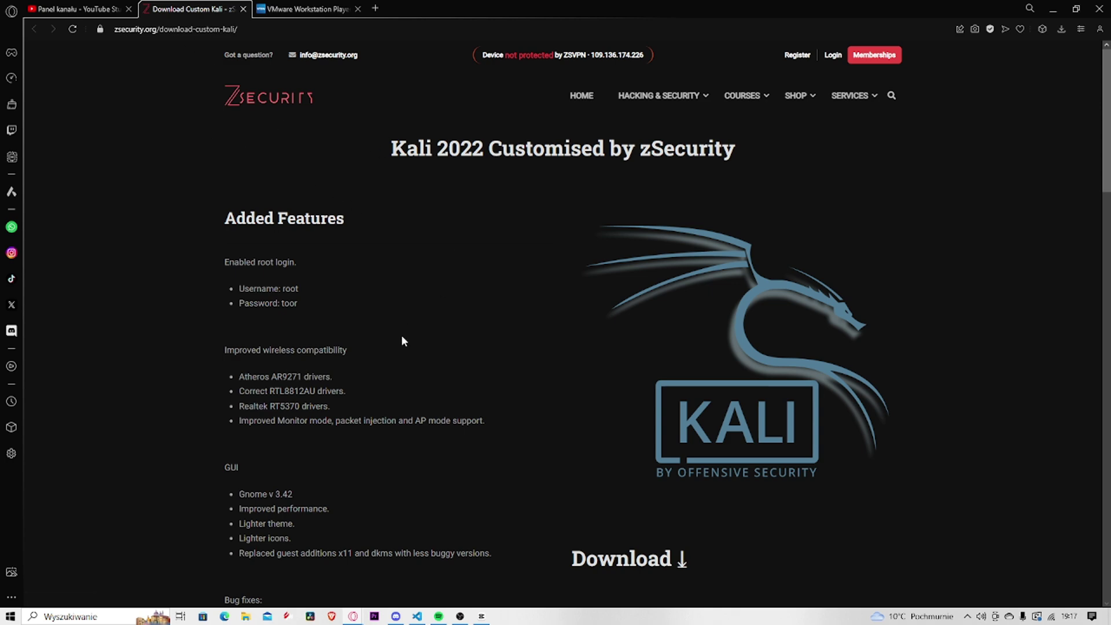
Highlight the additional-software and bug-fix notes in the Kali feature list
scroll(440, 373, down, 8)
drag(239, 342, 441, 487)
scroll(441, 487, down, 3)
scroll(467, 468, up, 2)
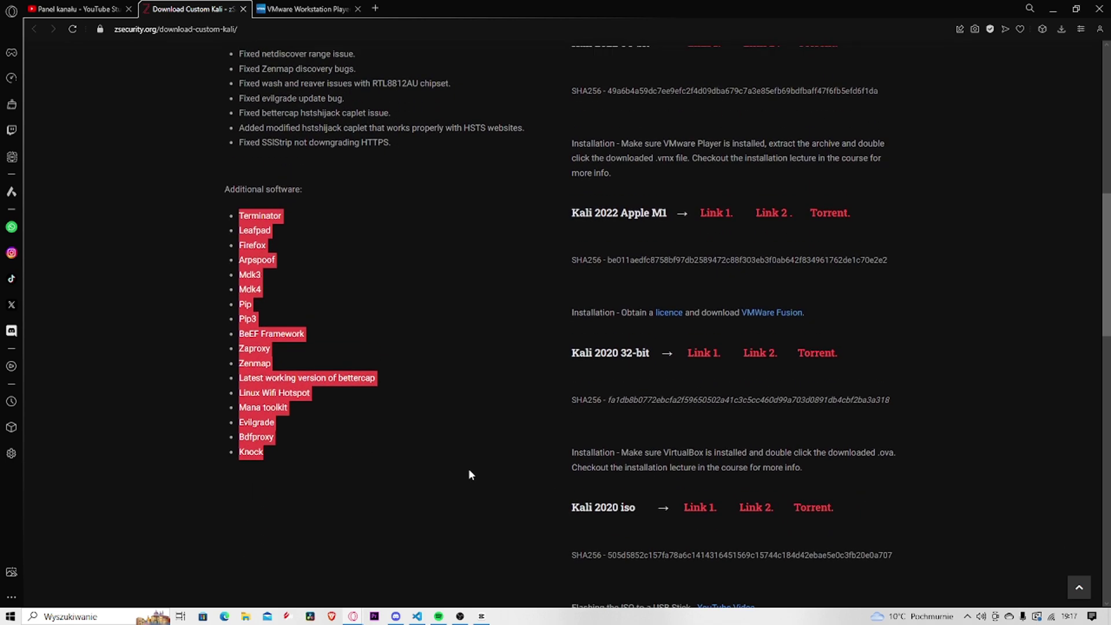
click(423, 390)
scroll(412, 286, up, 1)
drag(412, 283, 457, 272)
click(459, 298)
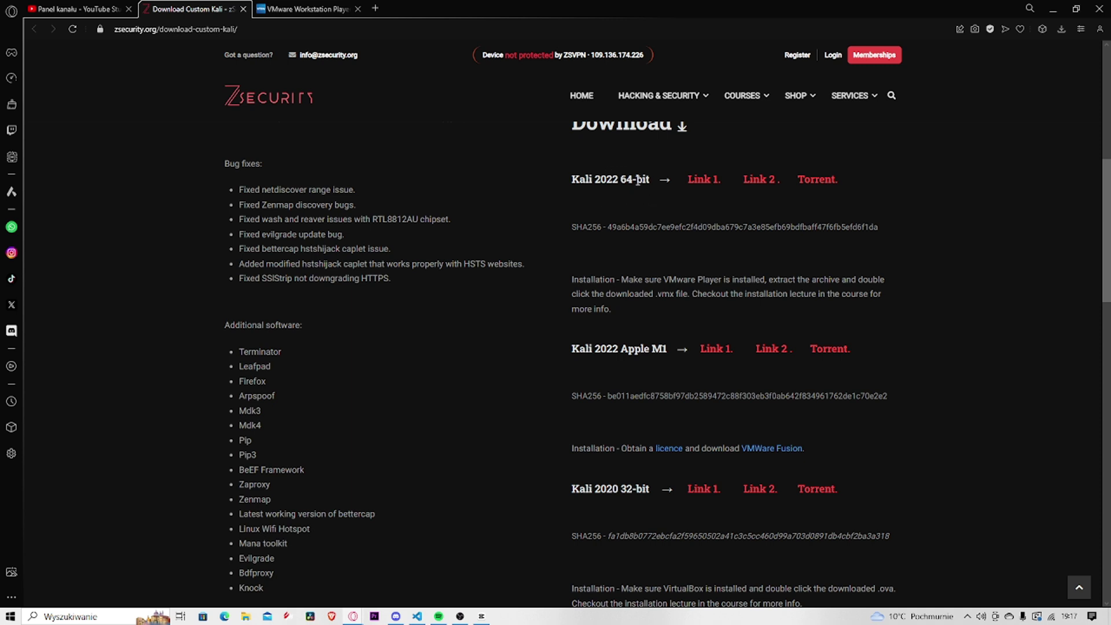
Compare the 64-bit Kali 2022 heading with the 32-bit Kali 2020 heading
drag(618, 182, 660, 181)
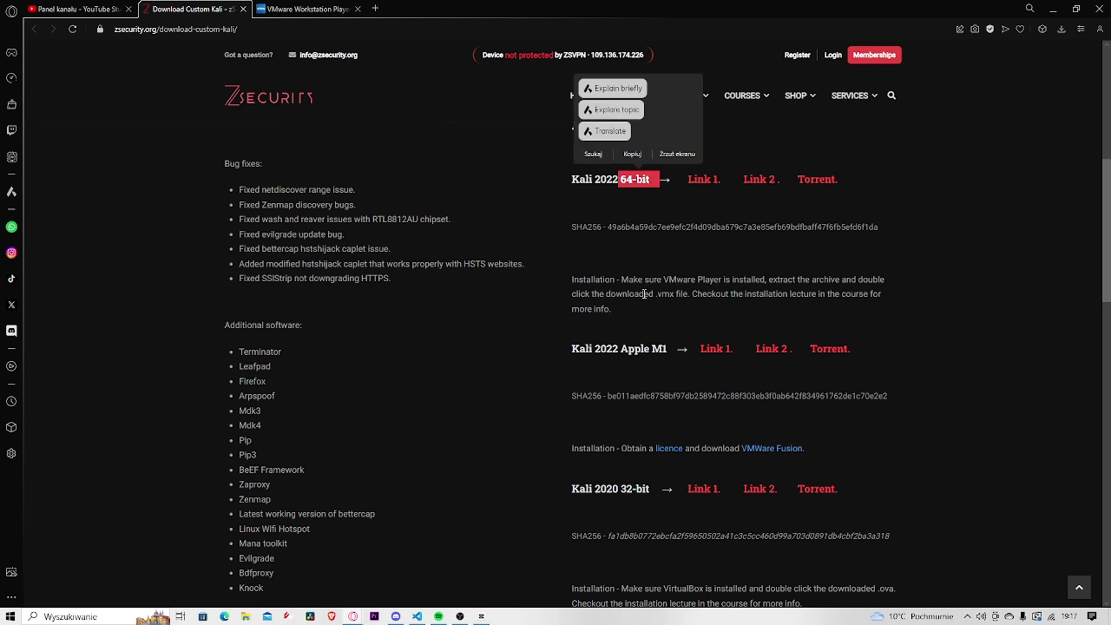
drag(618, 489, 648, 489)
click(620, 501)
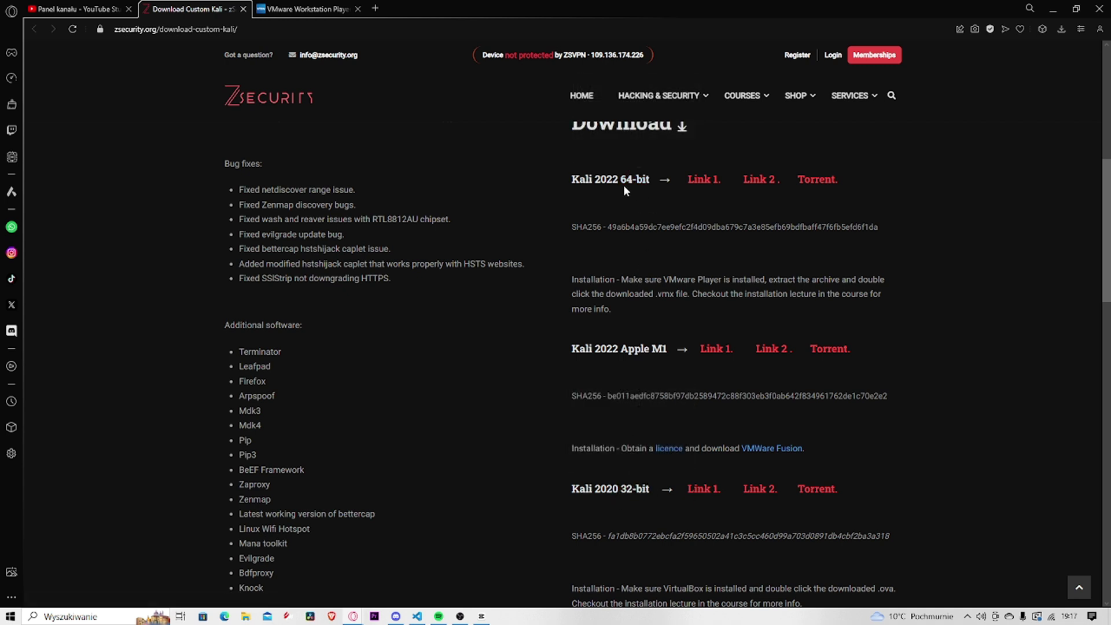
drag(620, 182, 646, 200)
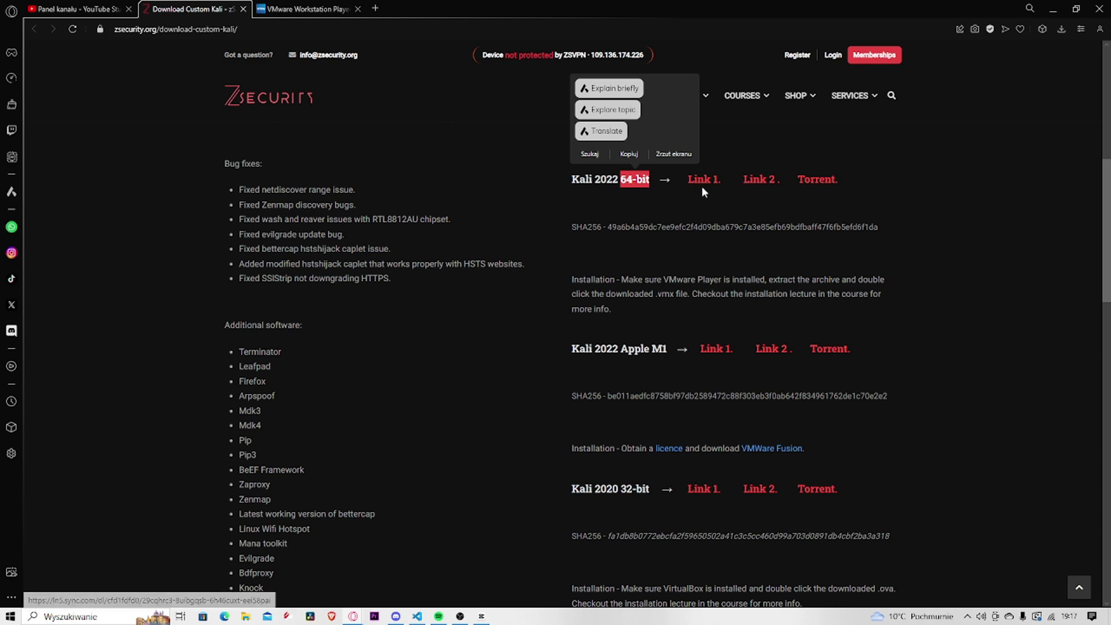
click(681, 234)
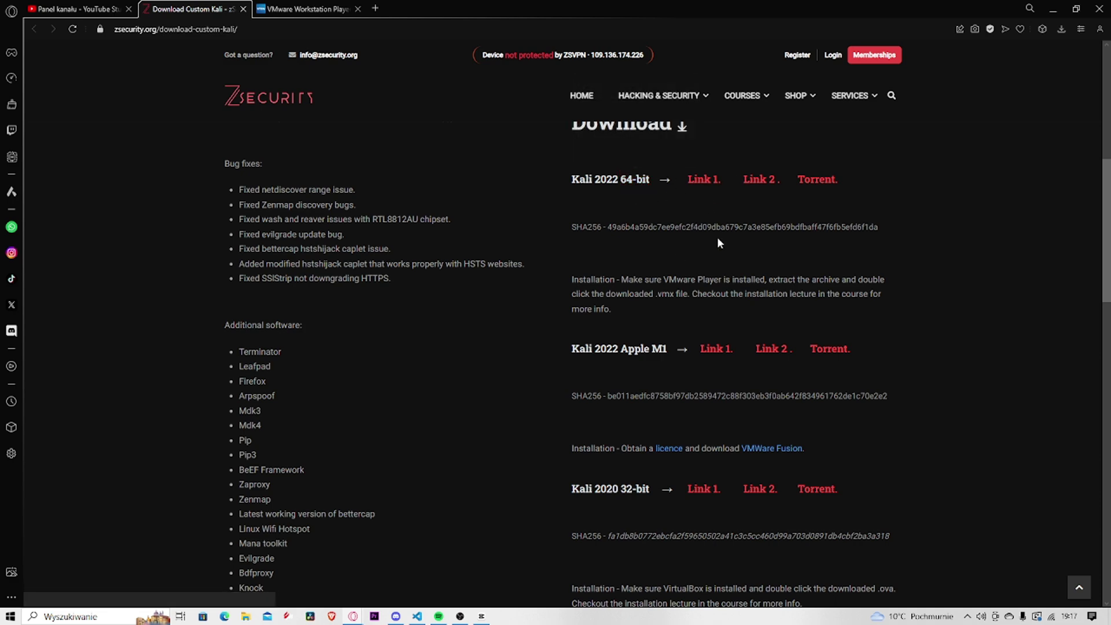
Check the Apple M1 section, then open Link 1 for Kali 2022 64-bit
scroll(668, 306, down, 2)
scroll(670, 307, down, 1)
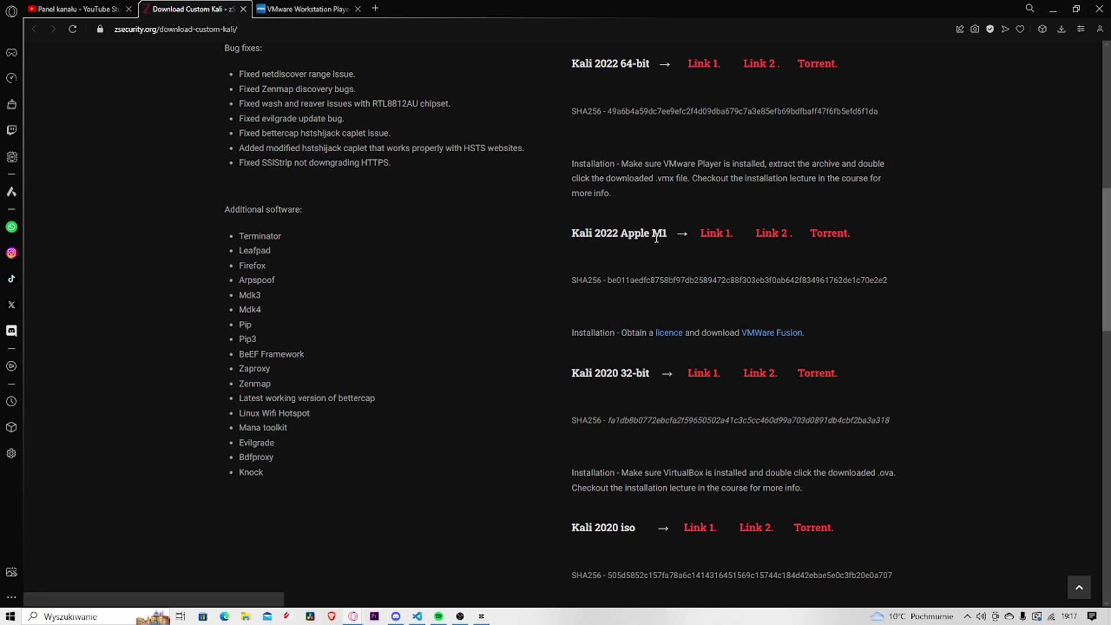
drag(652, 234, 666, 233)
click(647, 266)
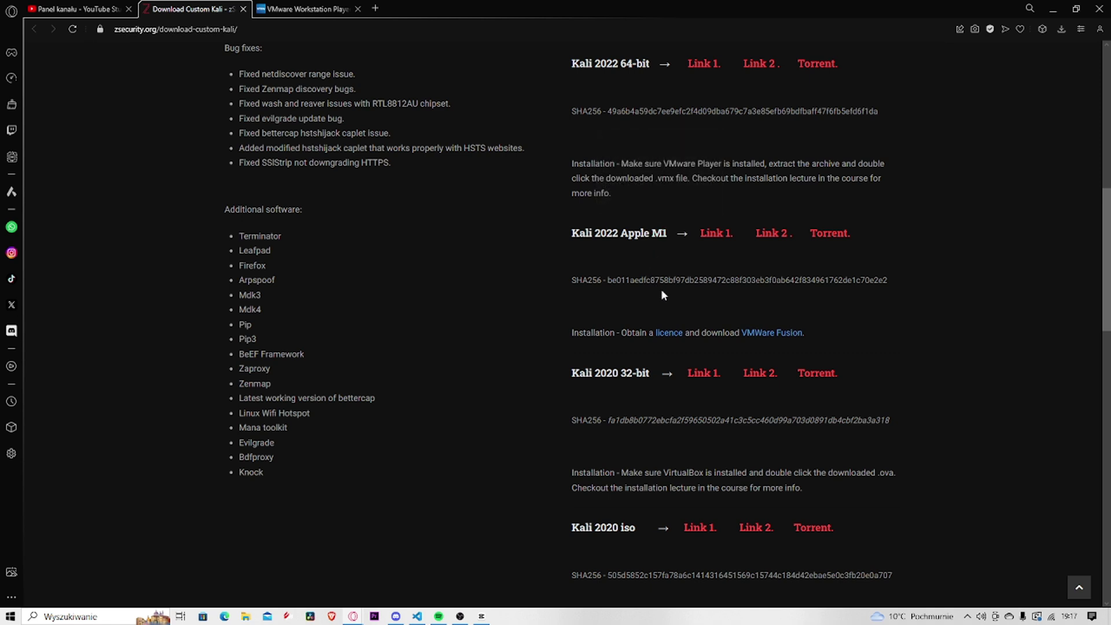
scroll(671, 287, up, 3)
scroll(680, 286, up, 2)
click(707, 240)
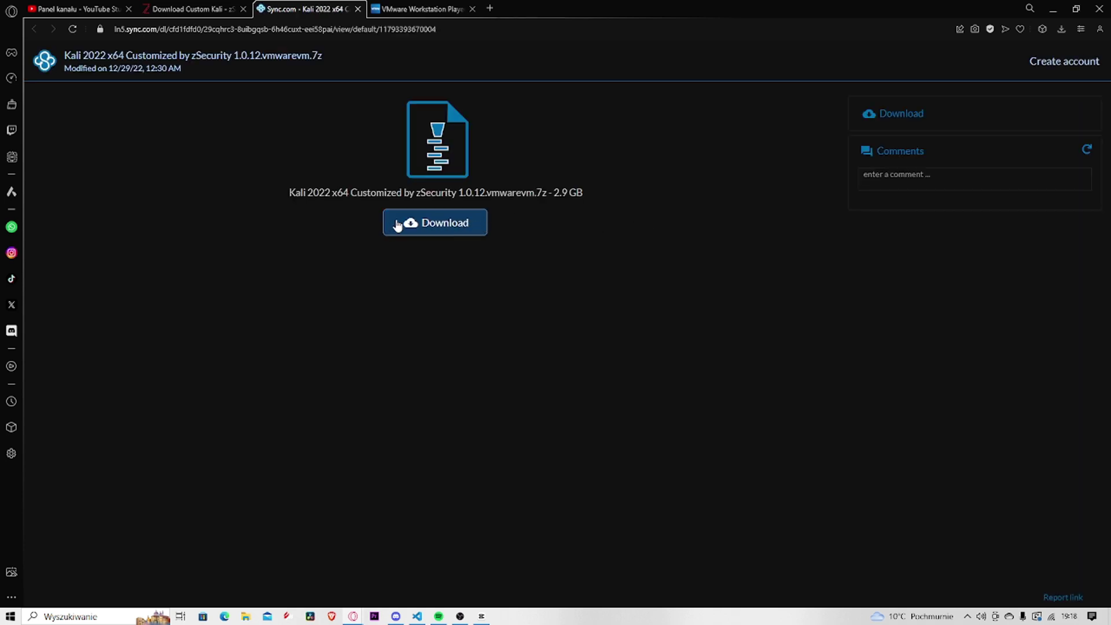
Download the 2.9 GB Kali 2022 x64 archive from Sync.com and return to the VMware Player page
click(443, 224)
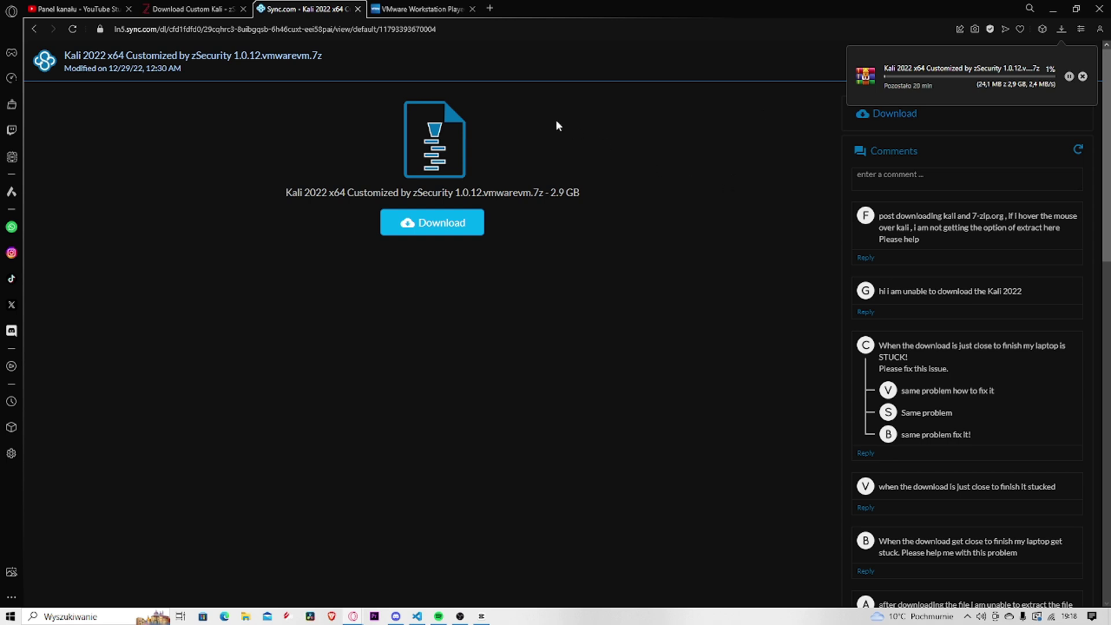
click(426, 8)
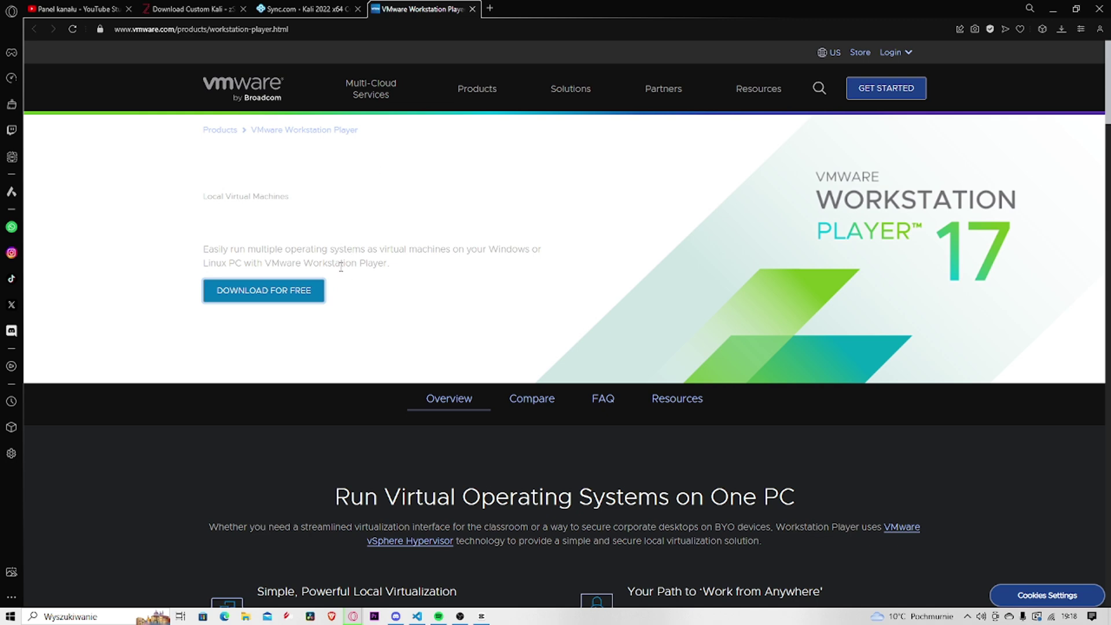
Reach the VMware Workstation 17.5.0 Player download page and check the Kali download's progress
click(291, 301)
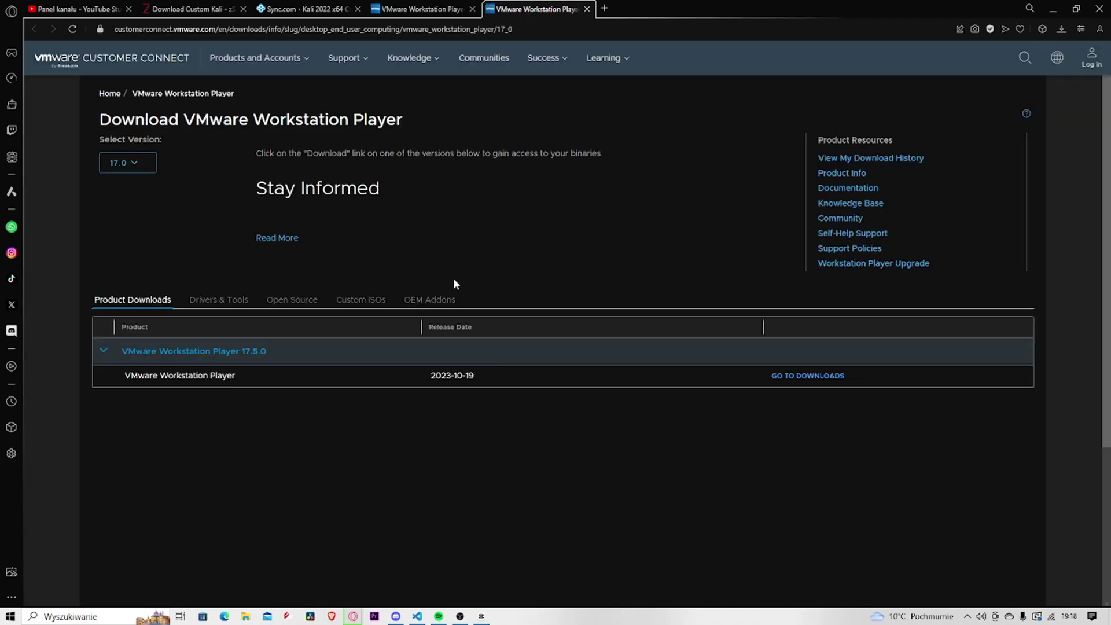
click(801, 376)
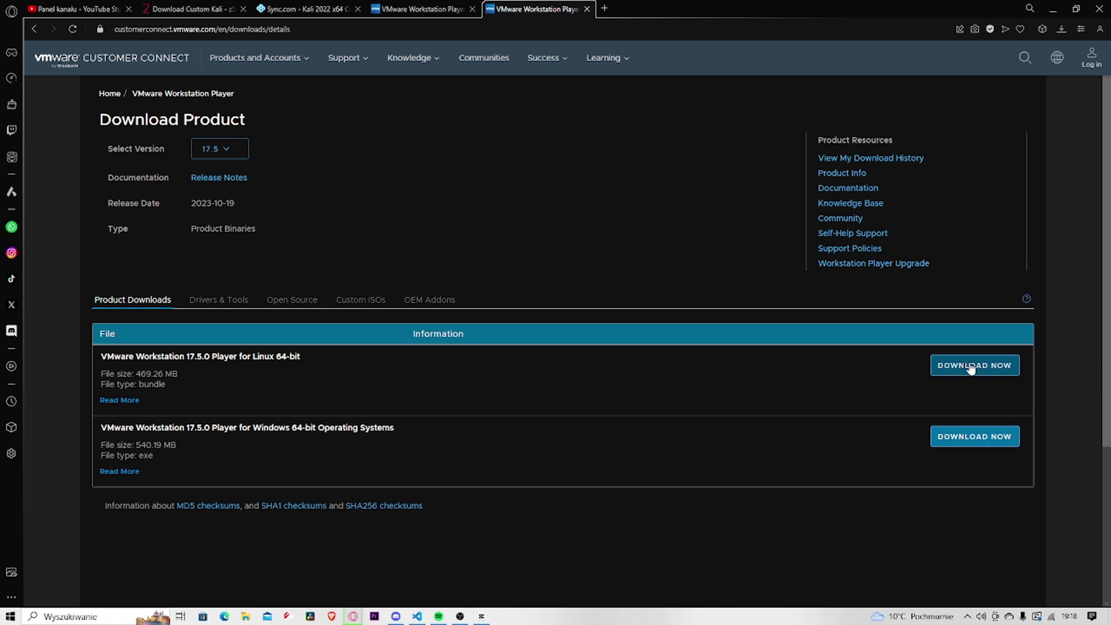
click(1061, 29)
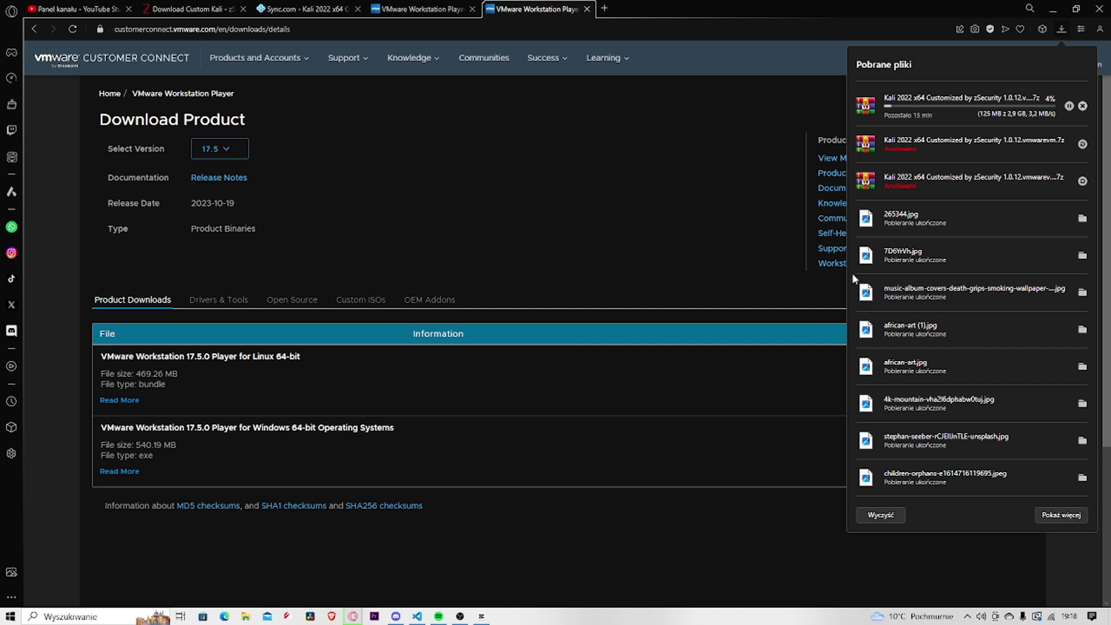
click(765, 368)
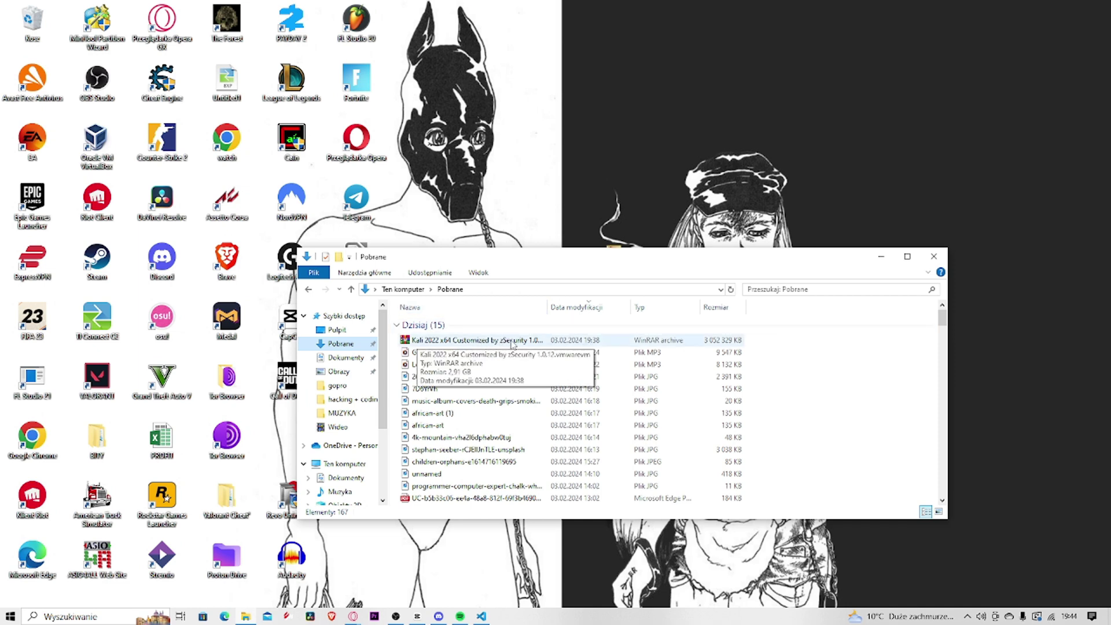
Extract the Kali 2022 x64 1.0.12.vmwarevm folder from the .7z onto the desktop, then close WinRAR
double_click(512, 345)
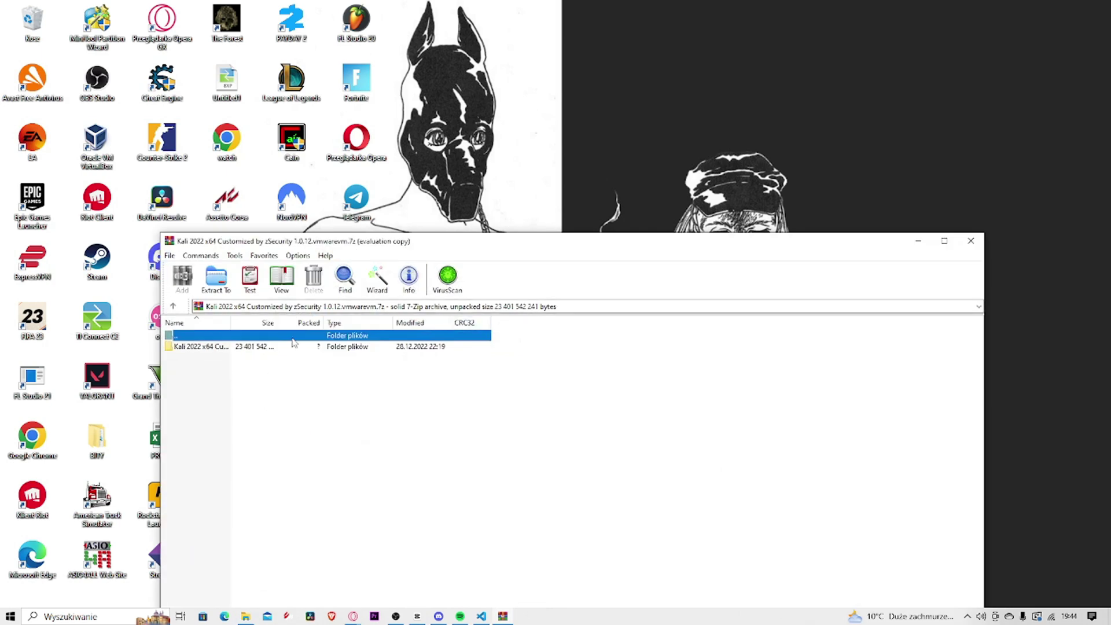
click(659, 411)
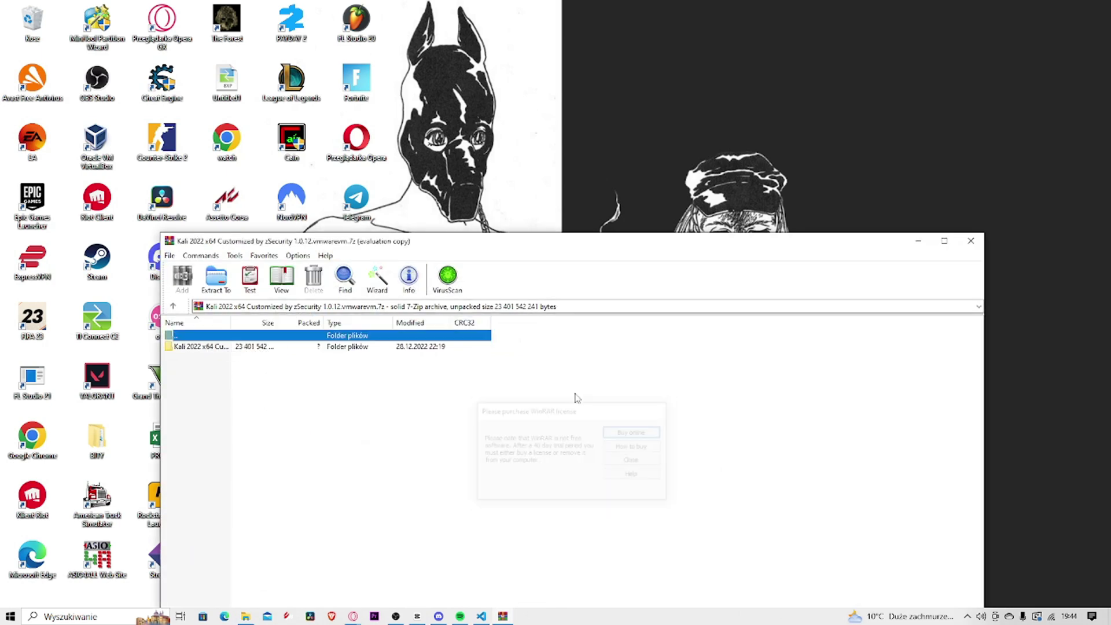
drag(210, 346, 635, 152)
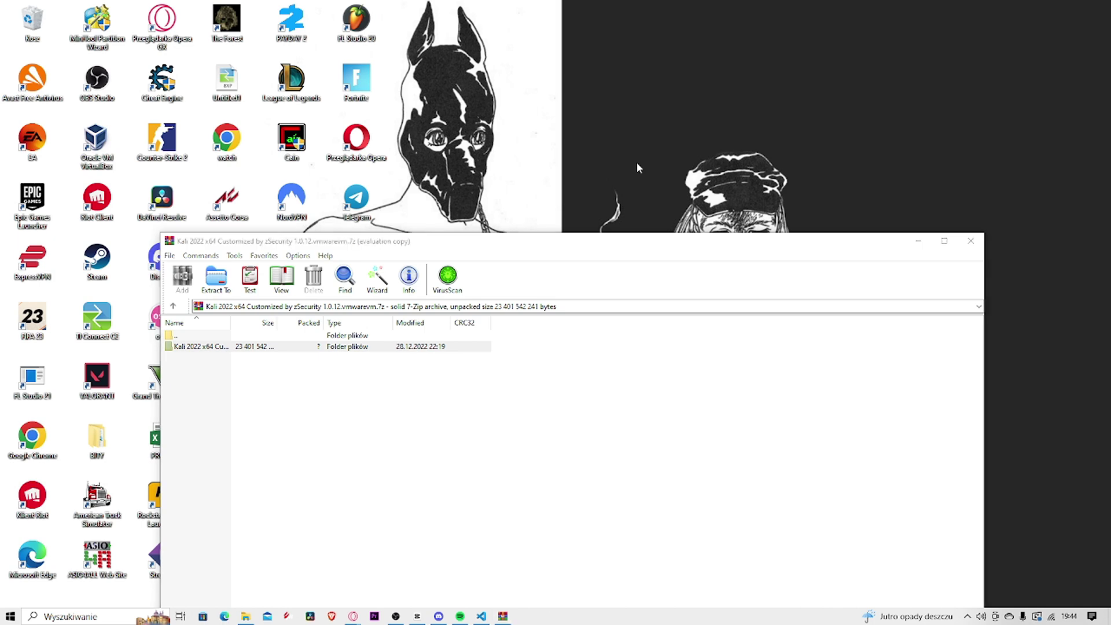
mouse_move(618, 110)
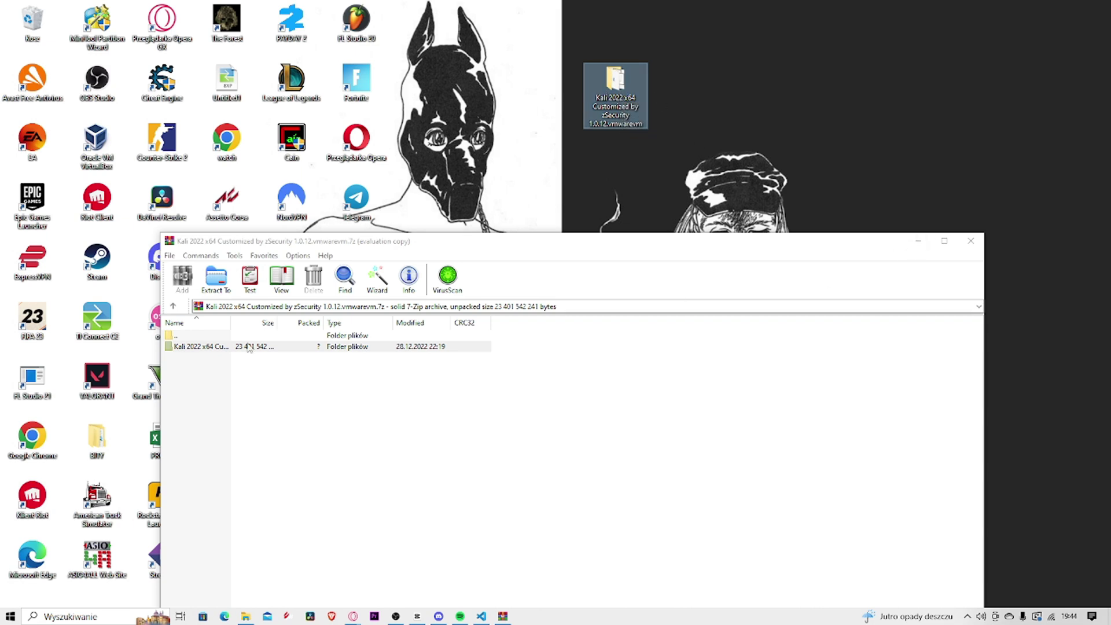
click(970, 241)
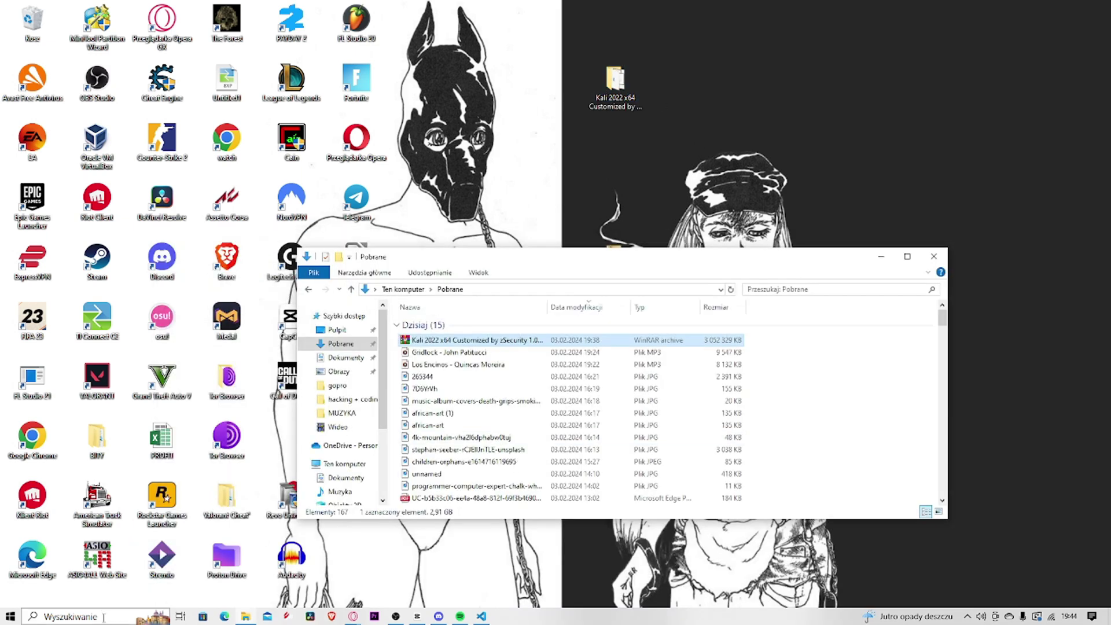
Launch VMware Workstation 17 Player via Windows search and centre its window
click(105, 617)
text(vm)
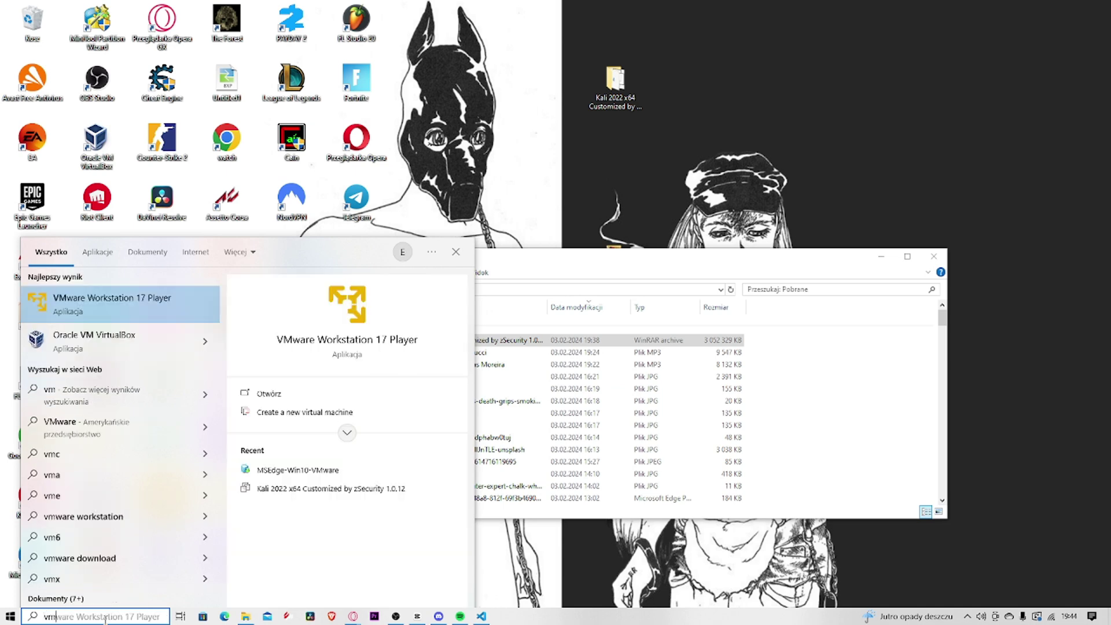
click(122, 304)
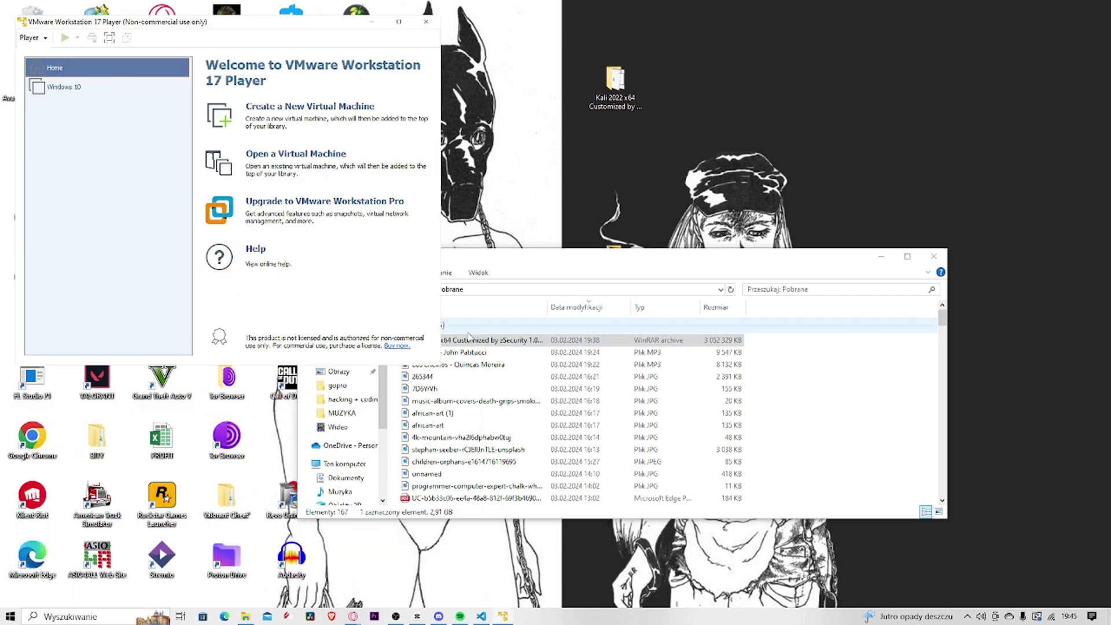
drag(291, 15, 633, 239)
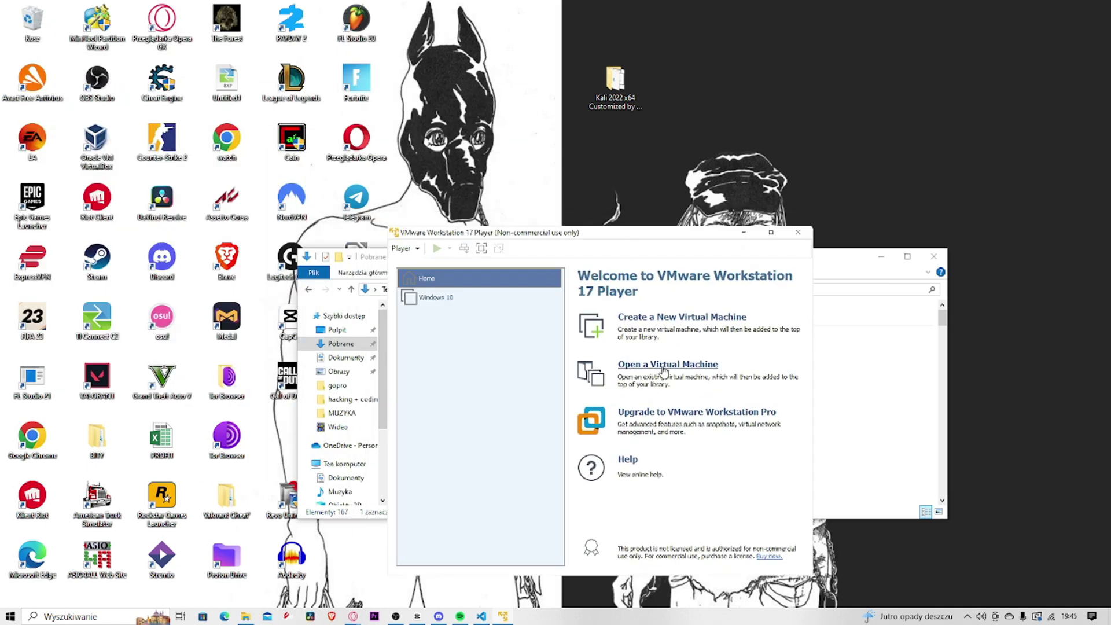
Open the Kali 2022 x64 .vmx file from the Pulpit Kali folder
click(698, 371)
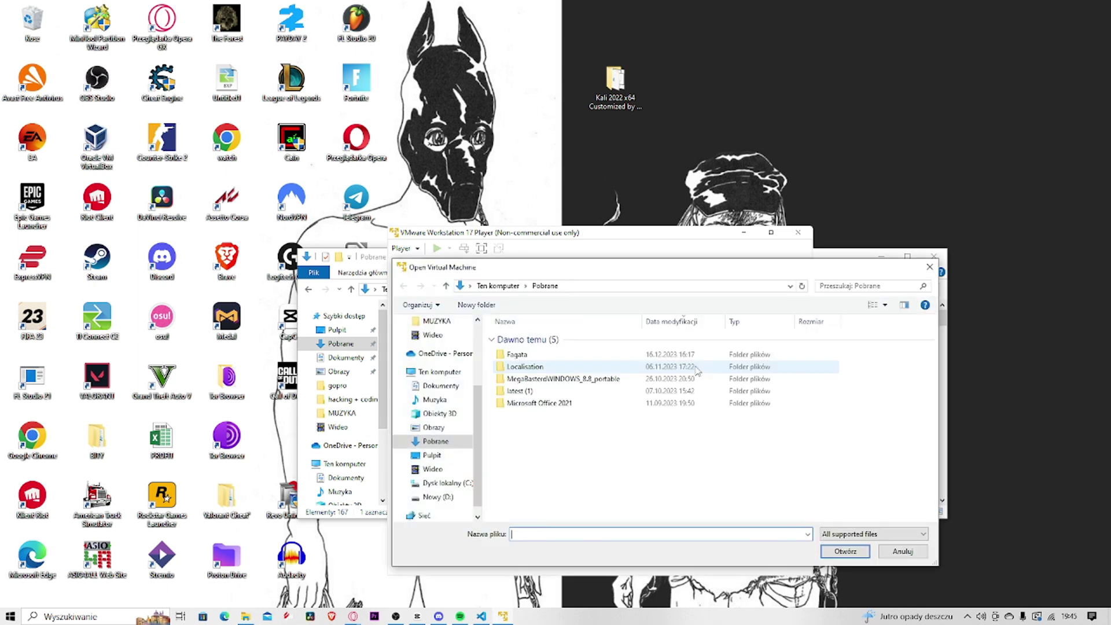
click(454, 457)
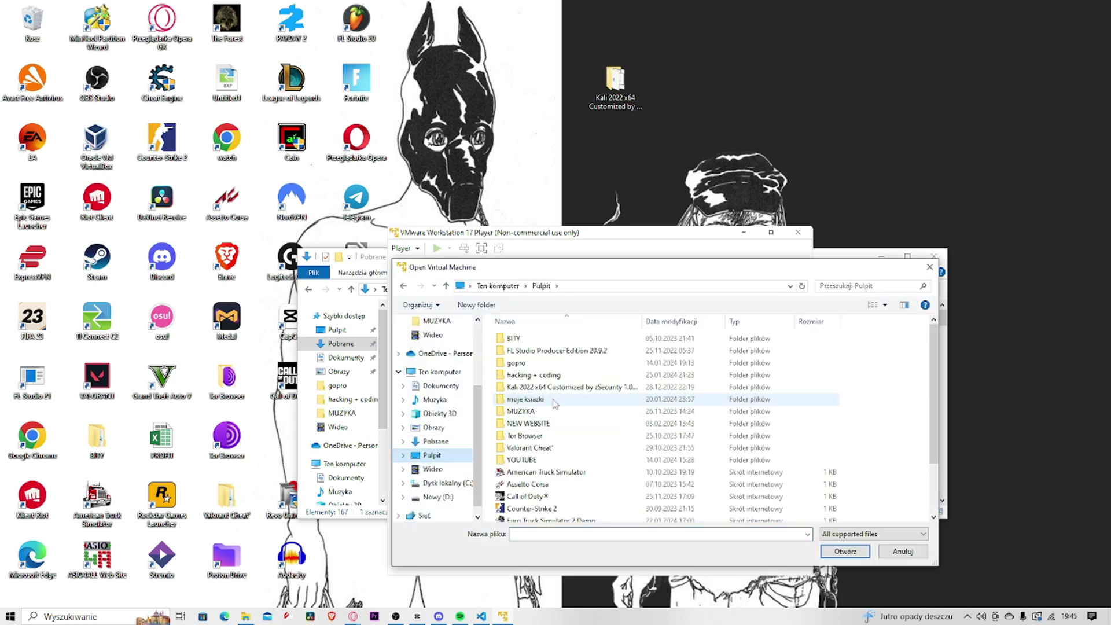
double_click(565, 387)
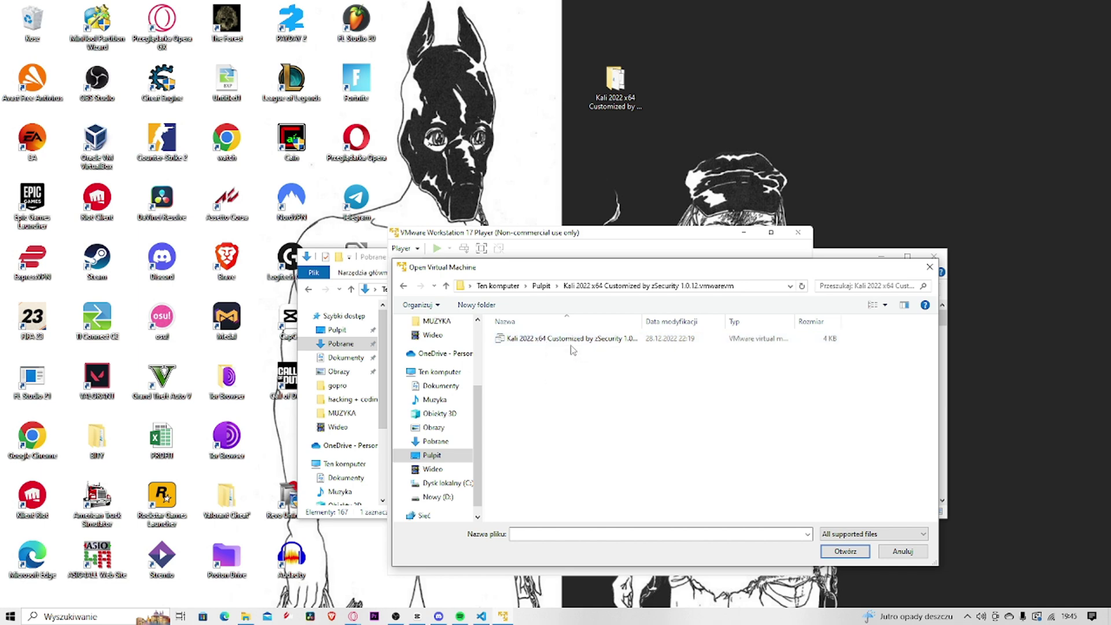
click(570, 345)
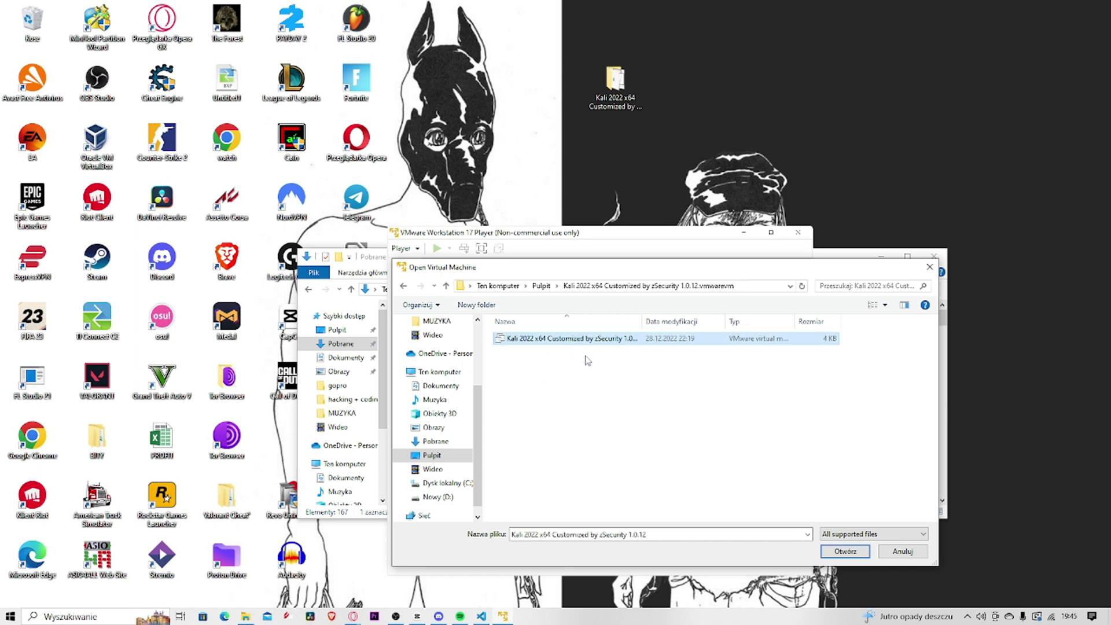
click(854, 552)
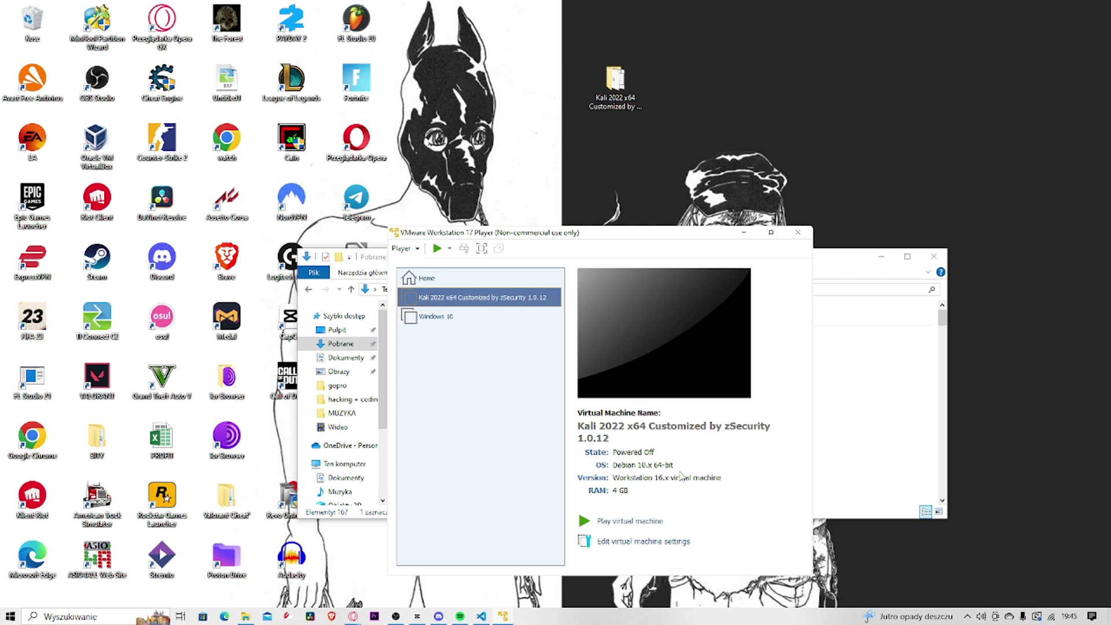
click(617, 542)
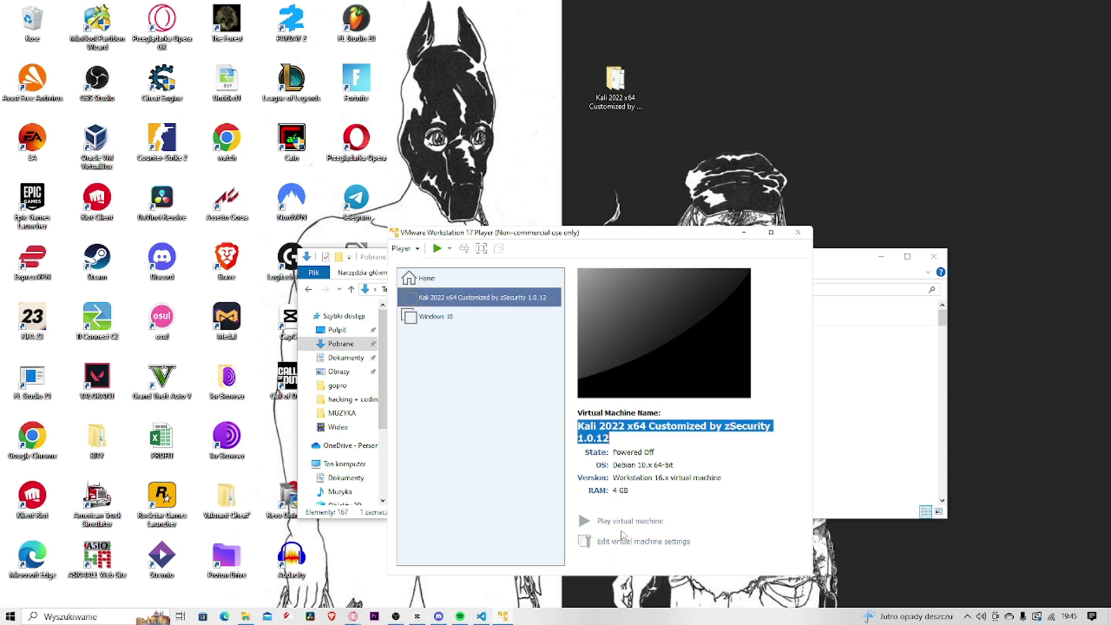
click(457, 259)
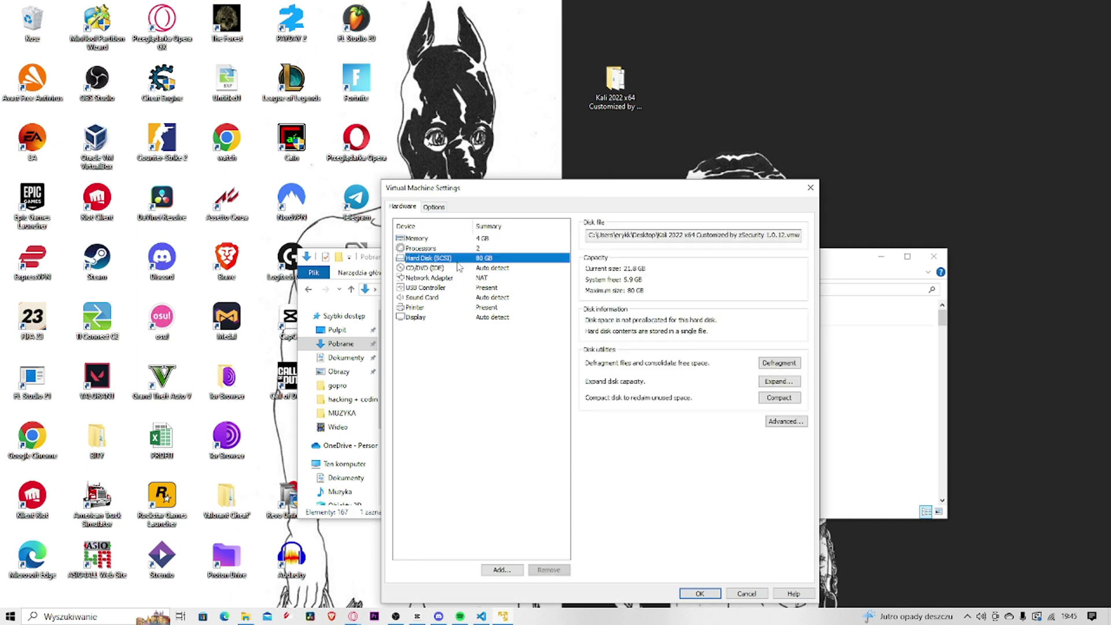
click(451, 277)
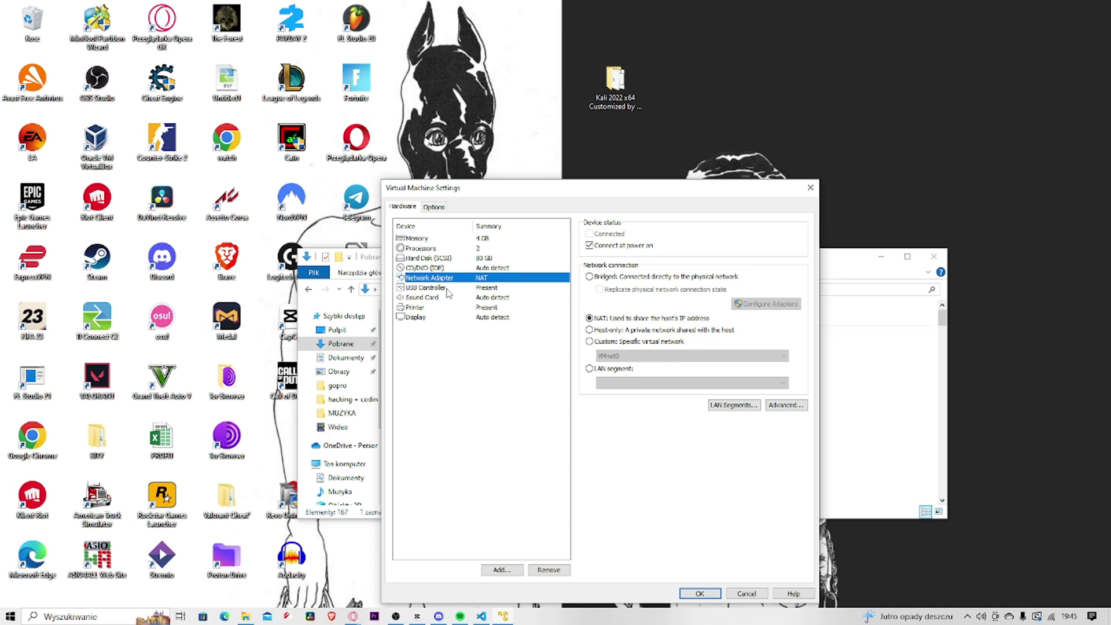
click(445, 289)
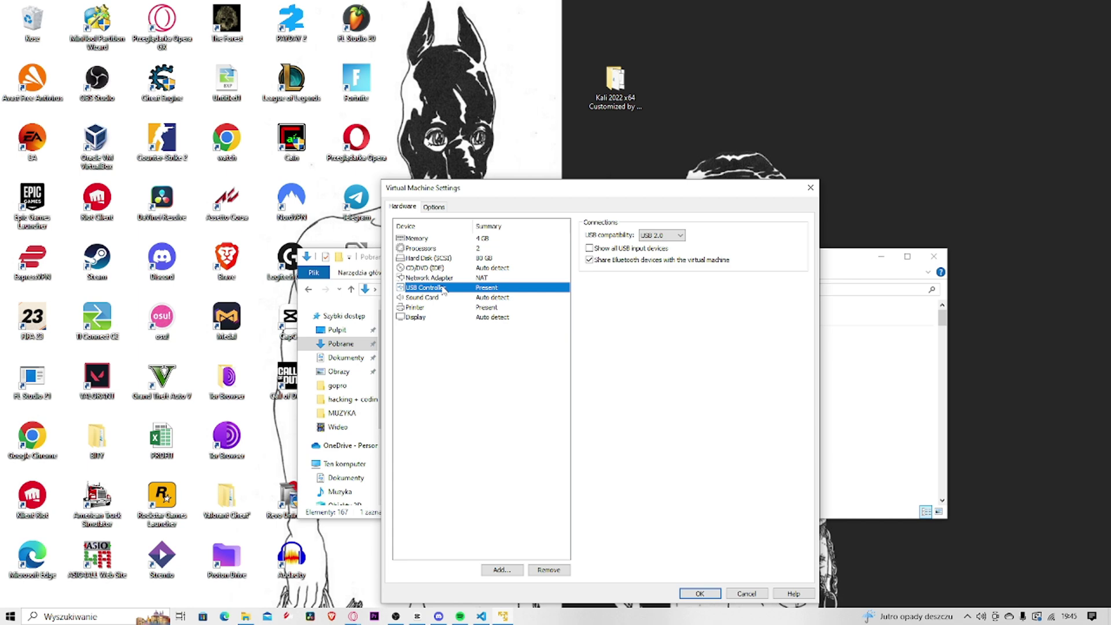
click(756, 596)
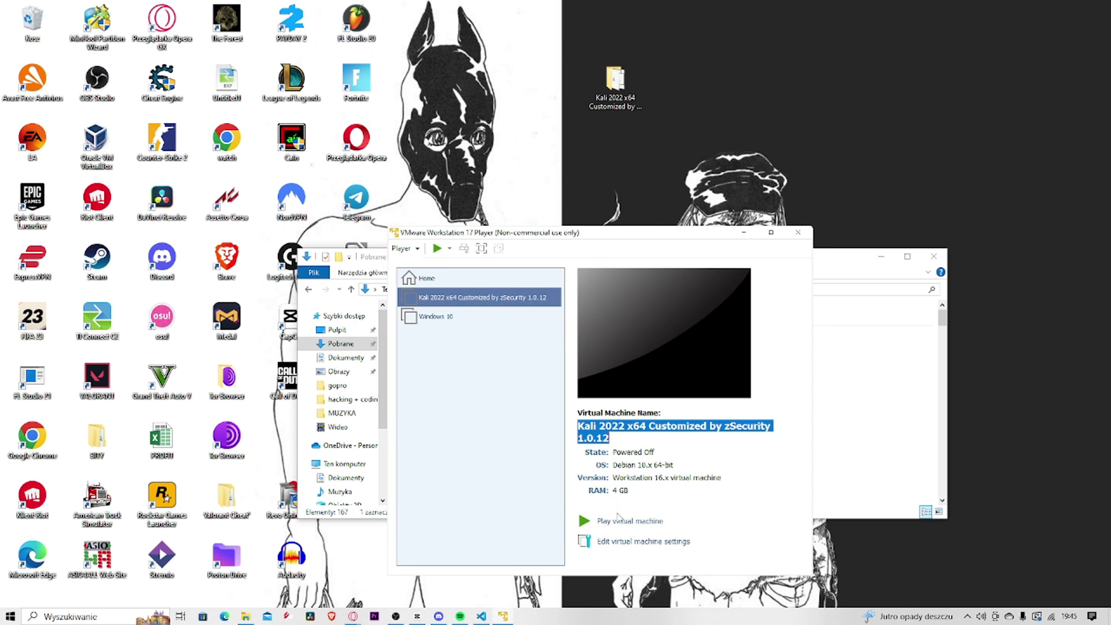
Power on the Kali VM, answering 'I Copied It', and let it boot to login
click(448, 299)
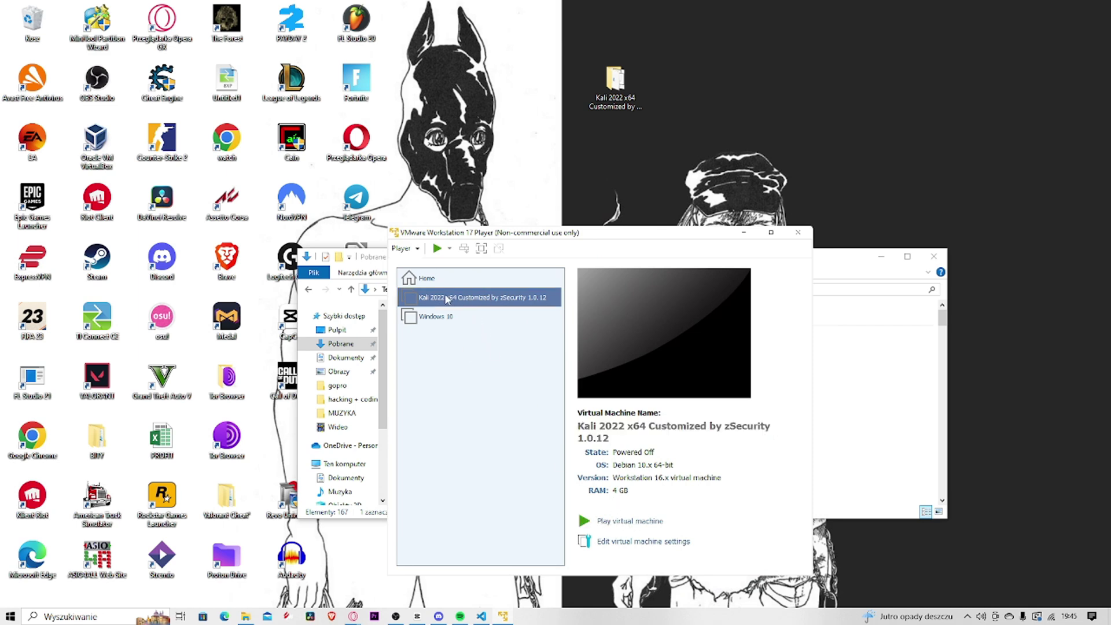
click(613, 521)
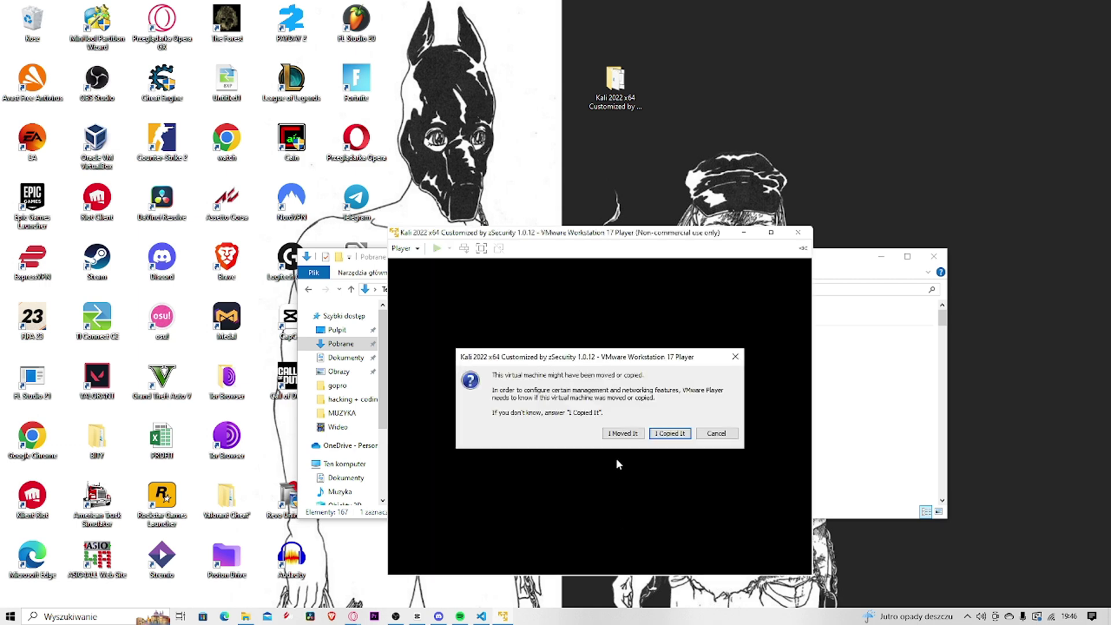
click(667, 440)
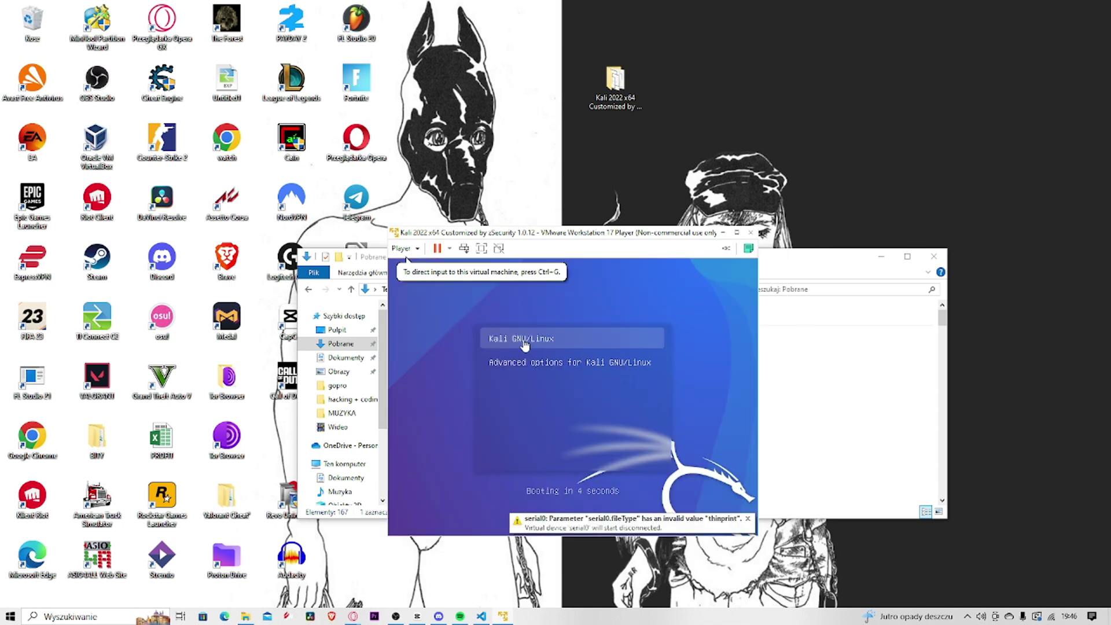
click(533, 343)
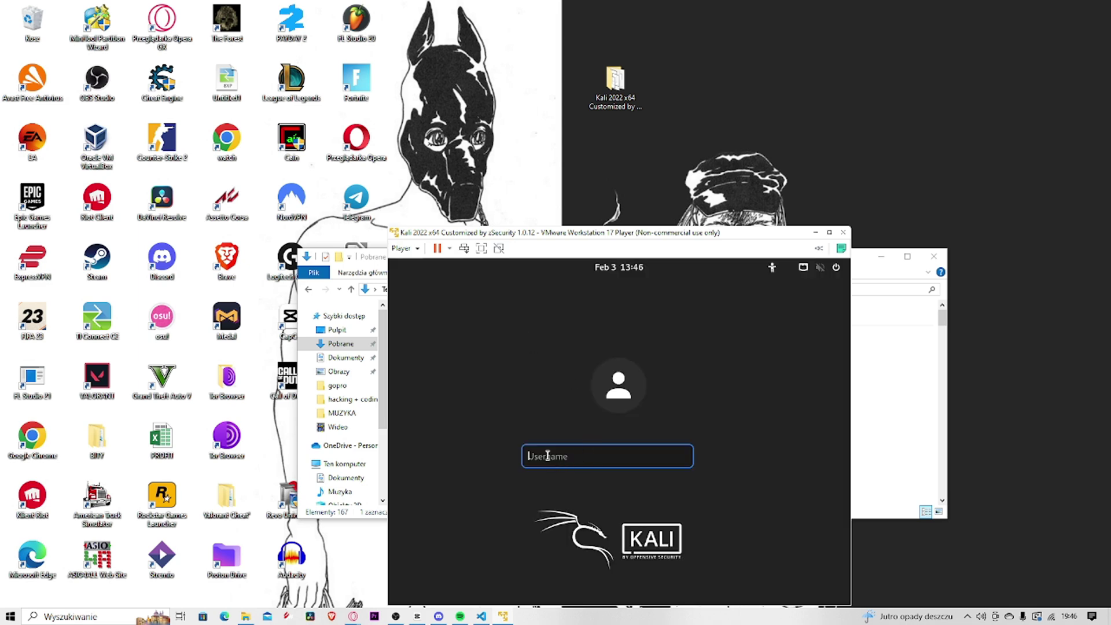
Sign in to Kali with username root and the account password, revealing it to verify
text(root)
key(Return)
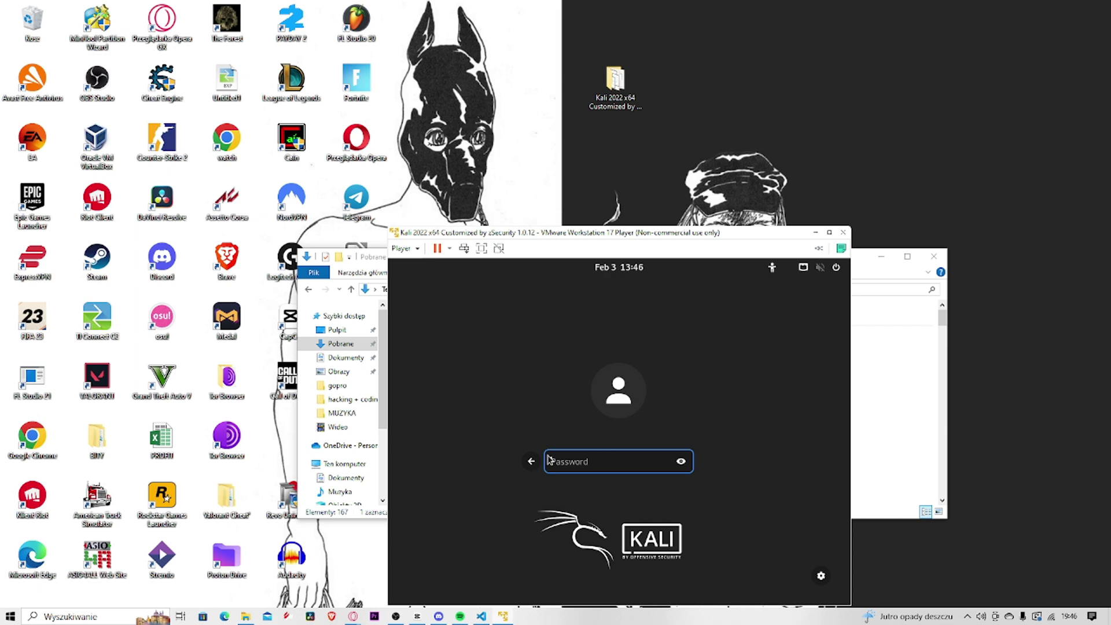
text(toor)
click(683, 462)
key(Return)
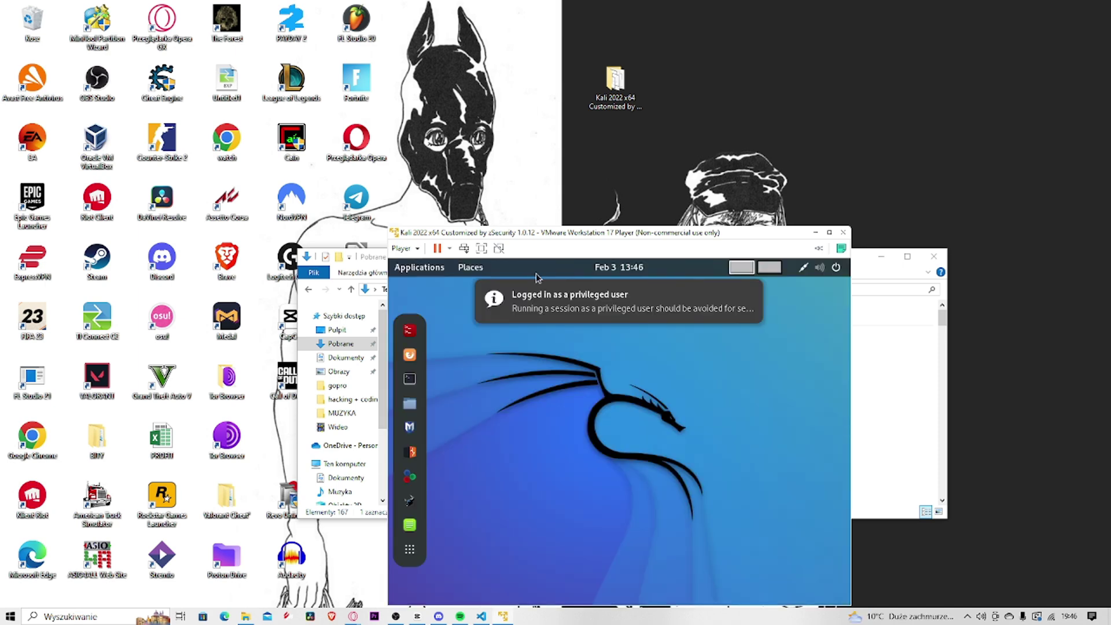
Switch the VM to full screen and log in again as root
click(407, 253)
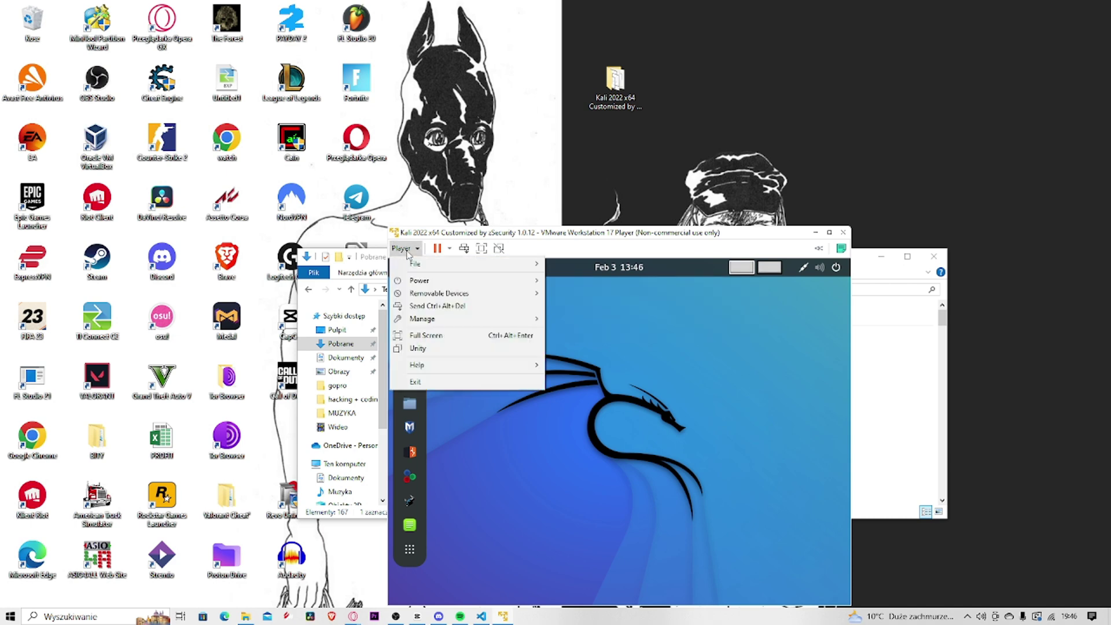
click(458, 335)
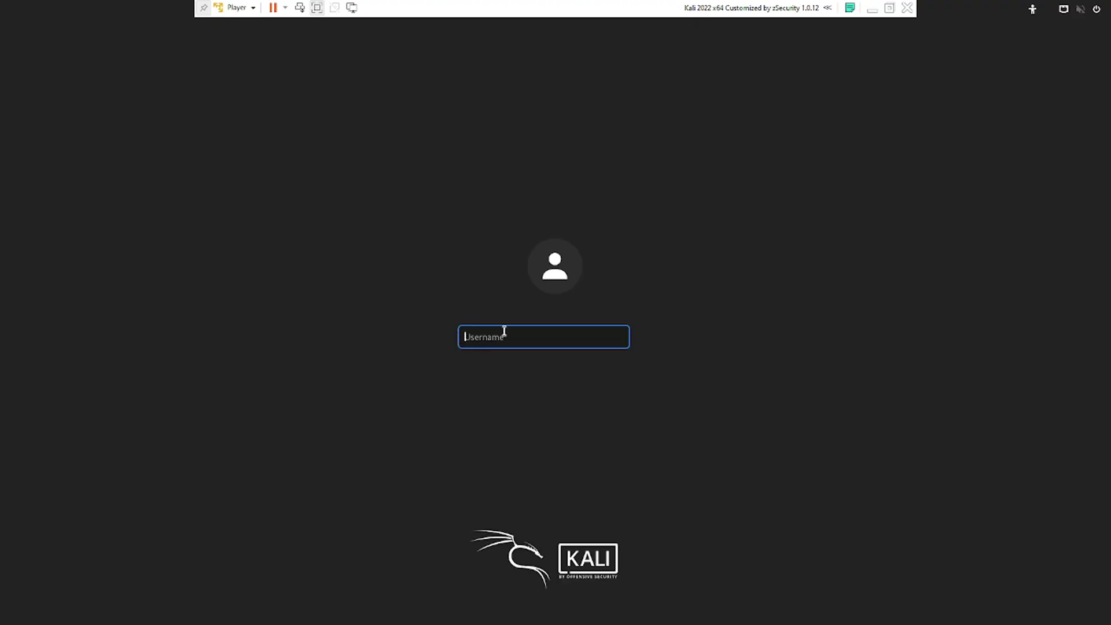
text(root)
key(Return)
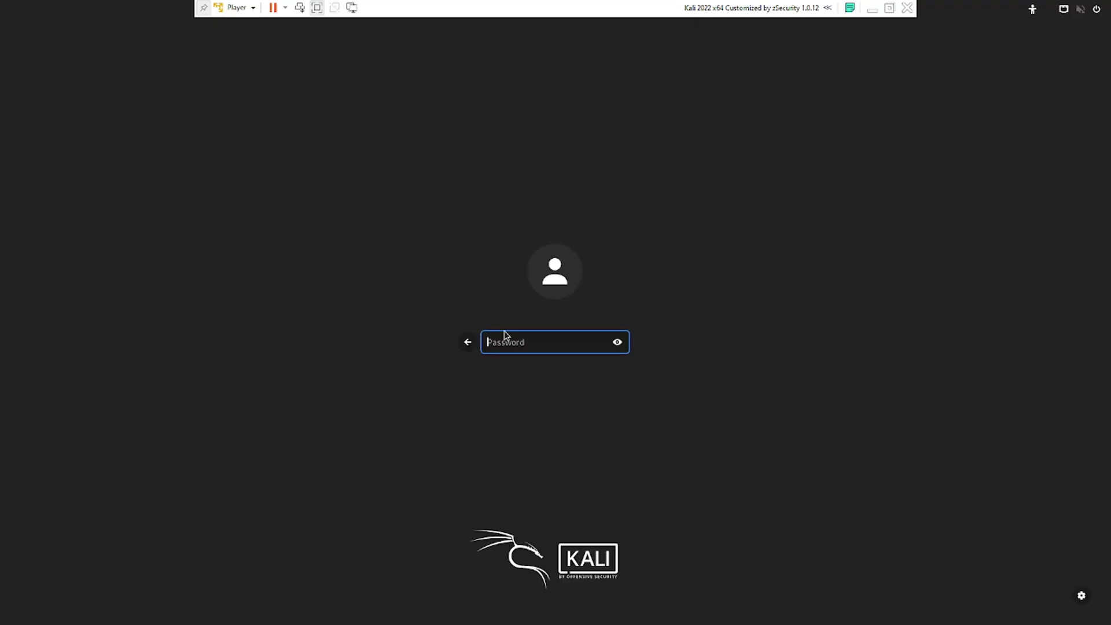
text(toor)
key(Return)
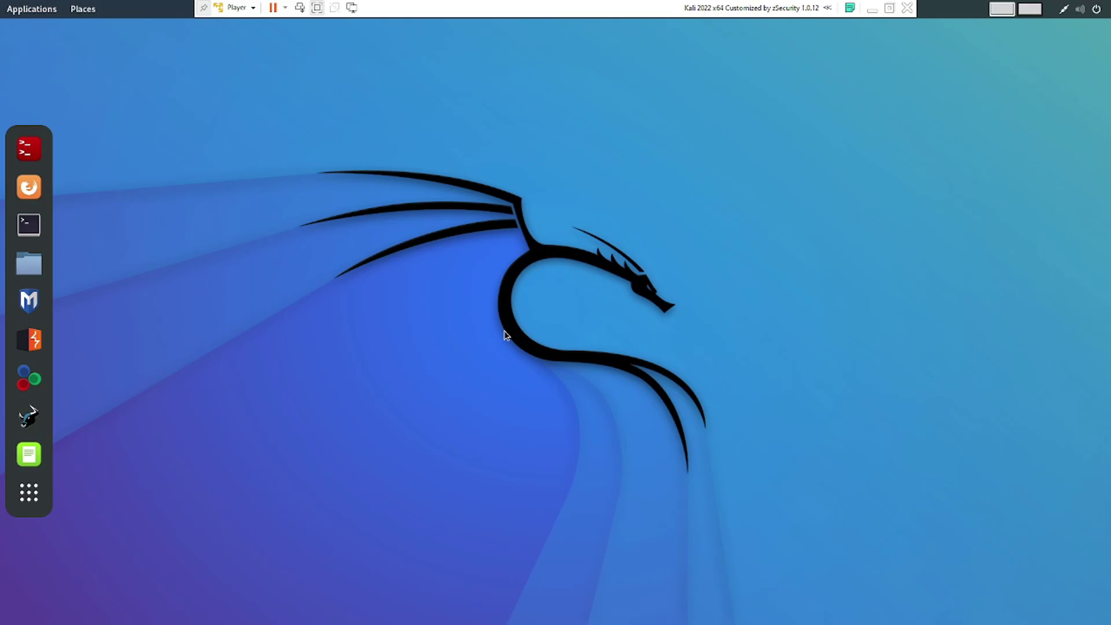
Open a terminal from the Kali dock, then close its window
drag(375, 170, 676, 338)
drag(313, 238, 613, 368)
drag(373, 227, 747, 369)
click(29, 224)
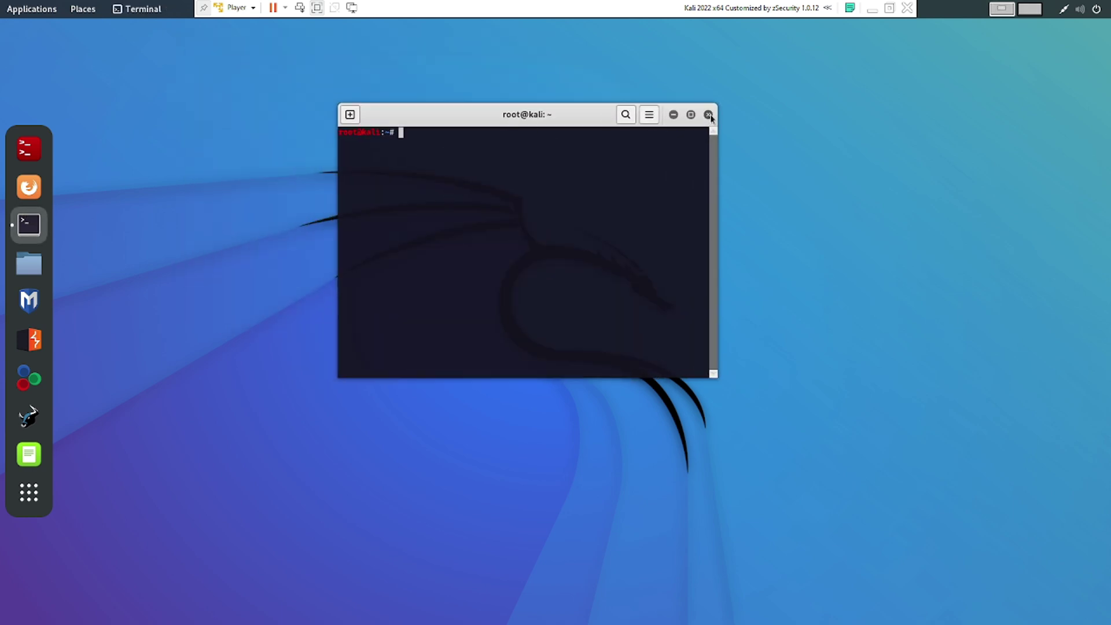
click(709, 114)
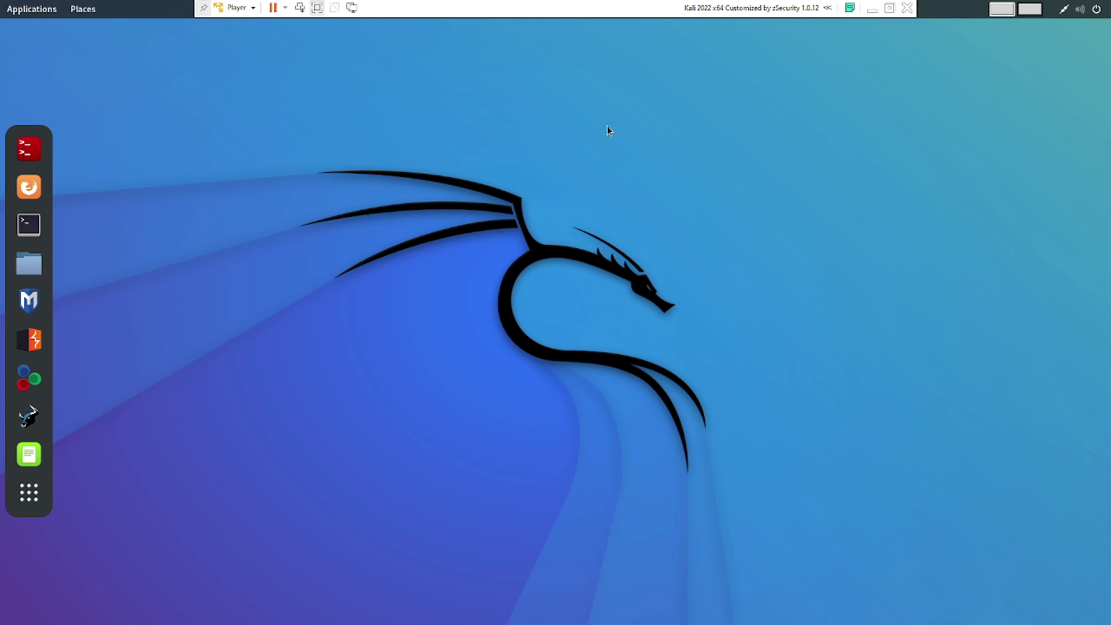
Open a new terminal, centre it, and run 'sudo apt update'
click(29, 224)
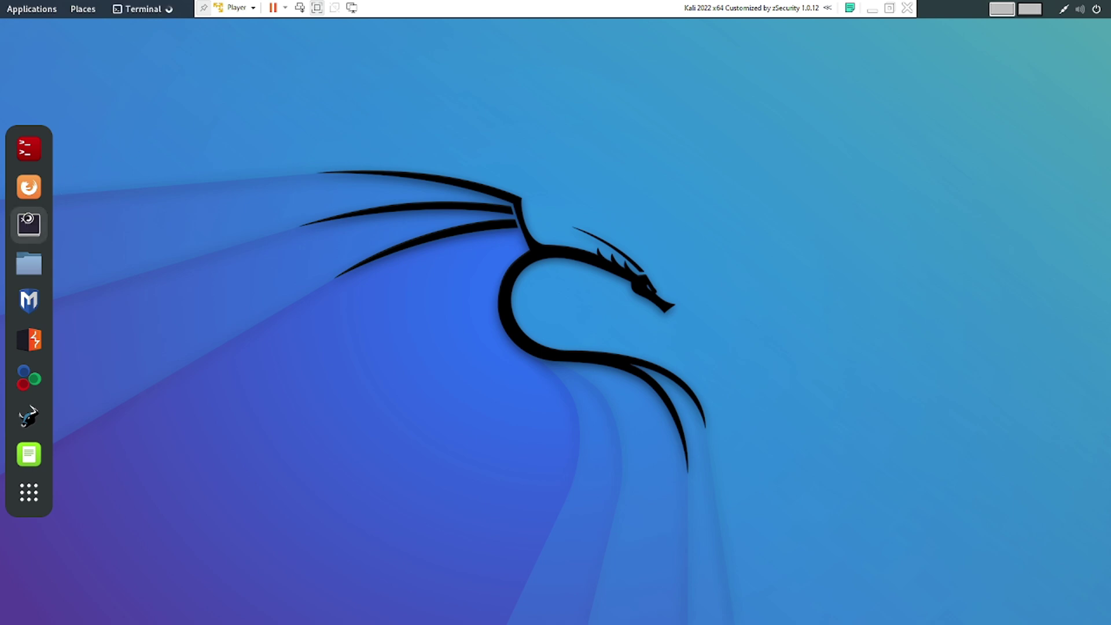
drag(356, 67, 453, 154)
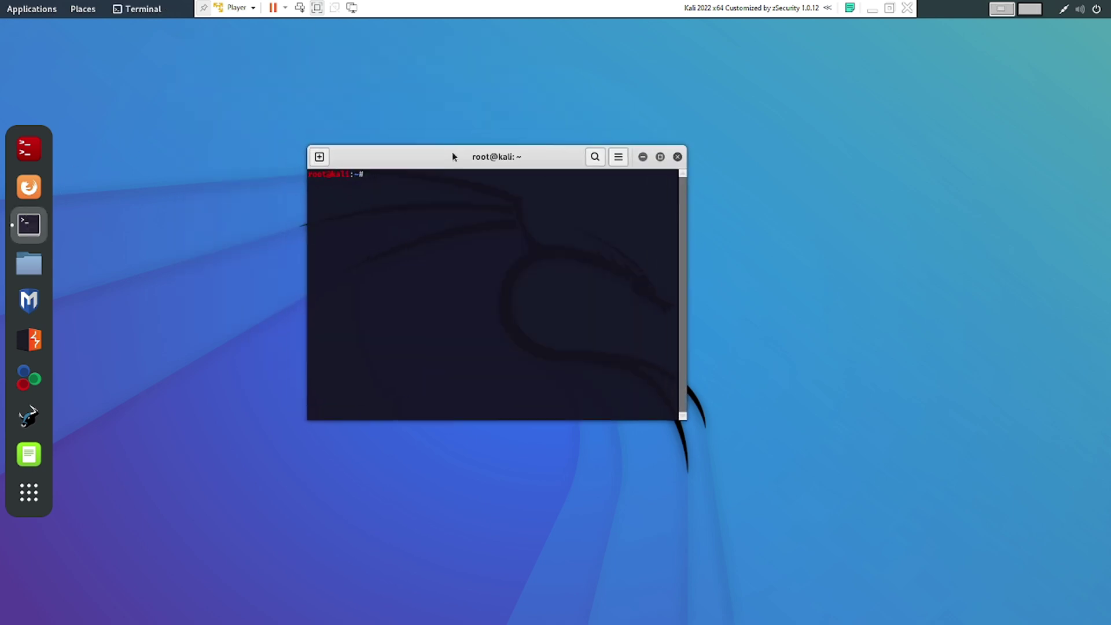
text(sudo apt update)
key(Return)
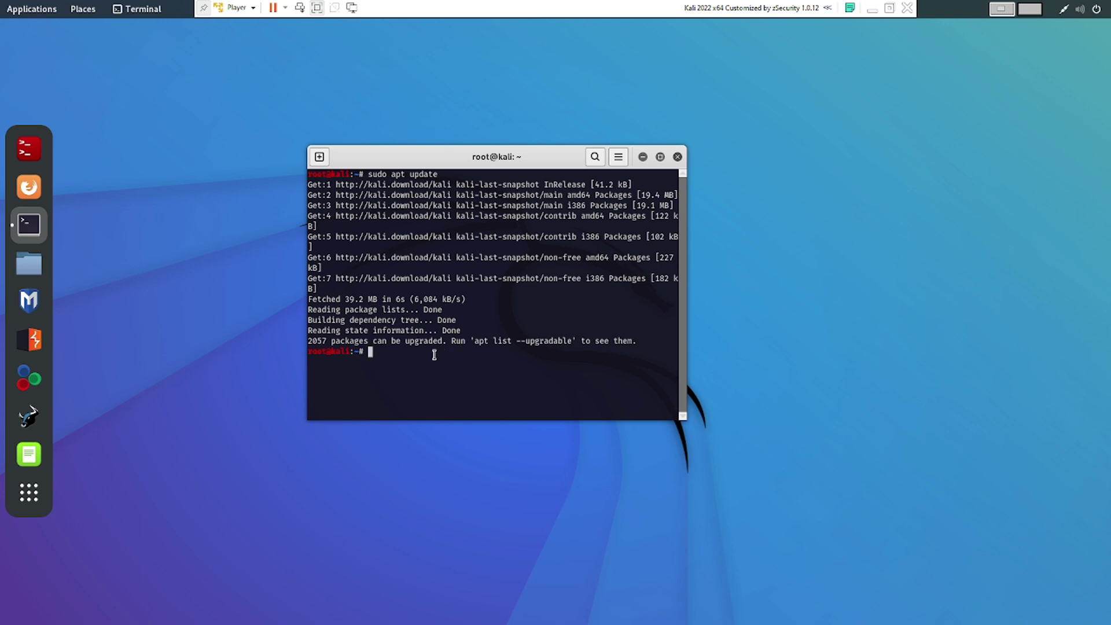
Type 'sudo apt install', correcting typos, and select the command line
text(ssudo)
key(BackSpace)
key(BackSpace)
key(BackSpace)
key(BackSpace)
text(udo apt)
key(BackSpace)
key(BackSpace)
text(t)
key(BackSpace)
text(pt install)
triple_click(440, 355)
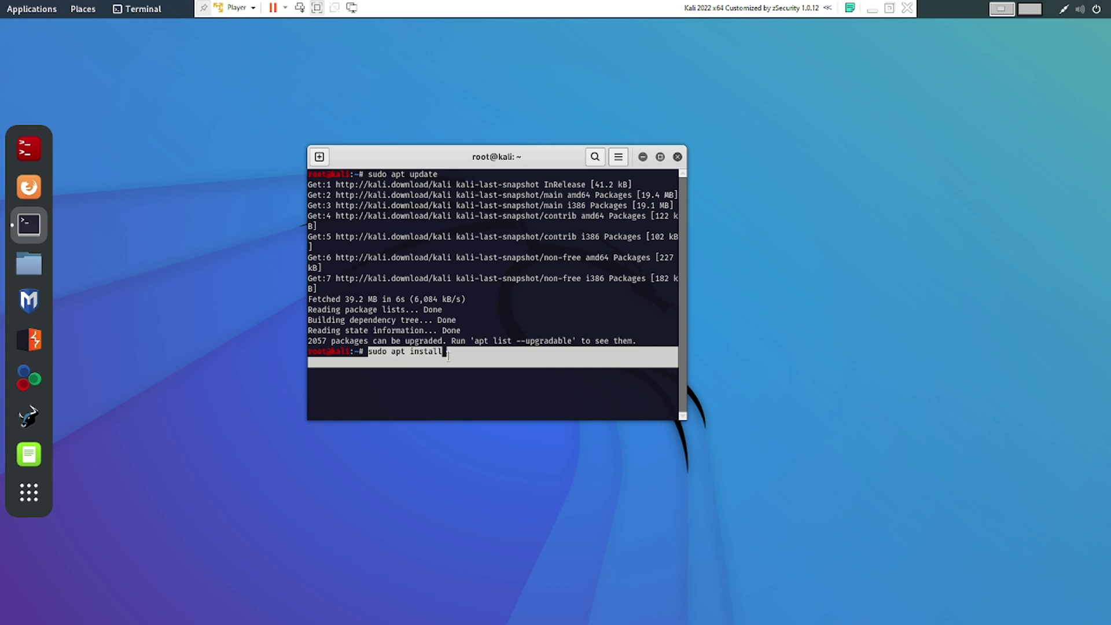
Run 'sudo apt install -y tor torbrower-launcher', correcting 'top' to 'tor'
click(374, 354)
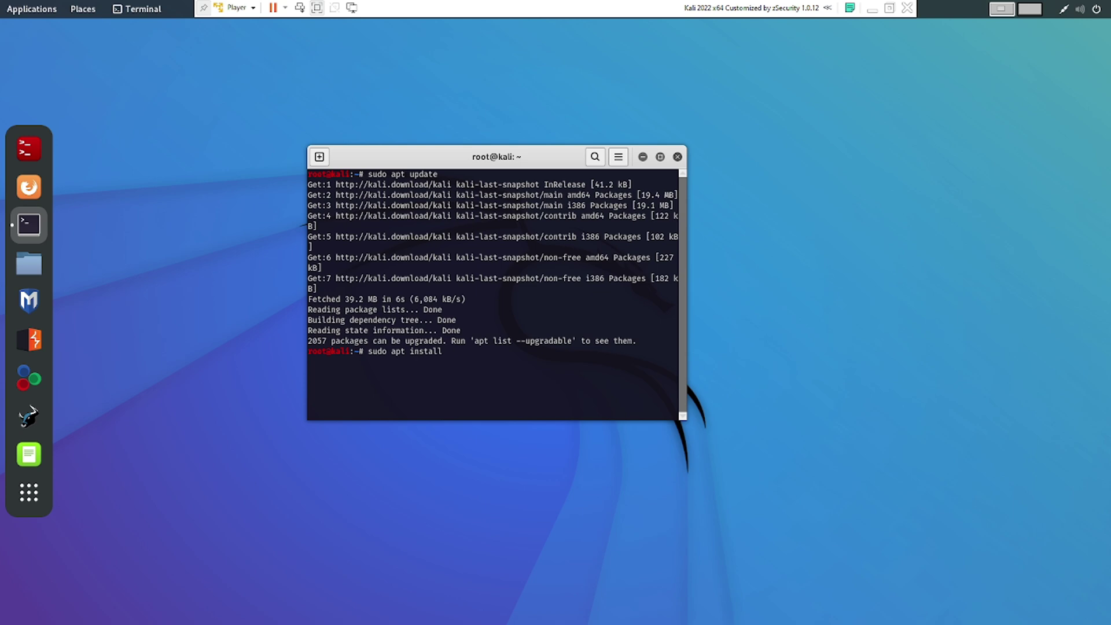
text(-y )
text(top)
key(BackSpace)
key(BackSpace)
text(r torbrower -launcher)
key(Return)
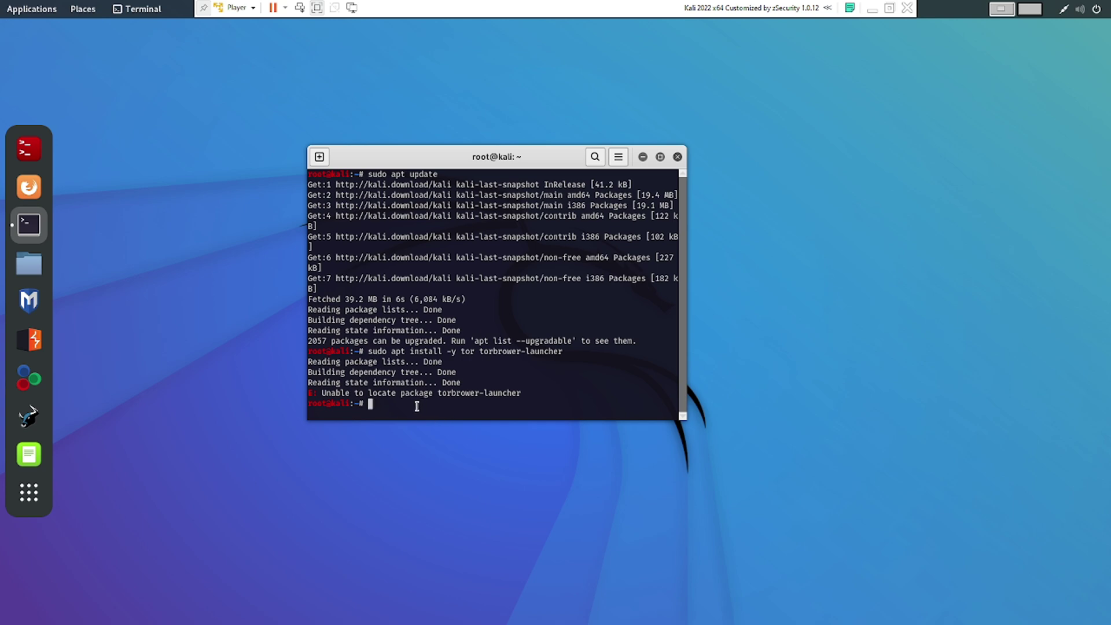
Highlight the 'Unable to locate package' error and the preceding command output
drag(324, 394, 533, 388)
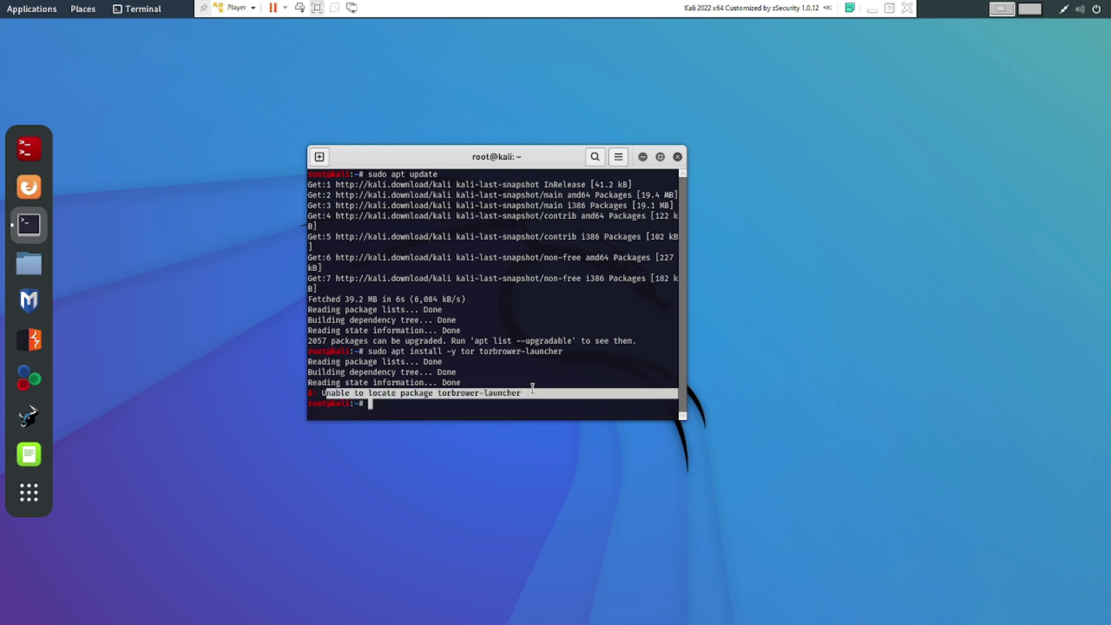
click(532, 388)
mouse_move(379, 350)
mouse_down()
mouse_move(548, 349)
mouse_move(373, 342)
mouse_move(364, 362)
mouse_up()
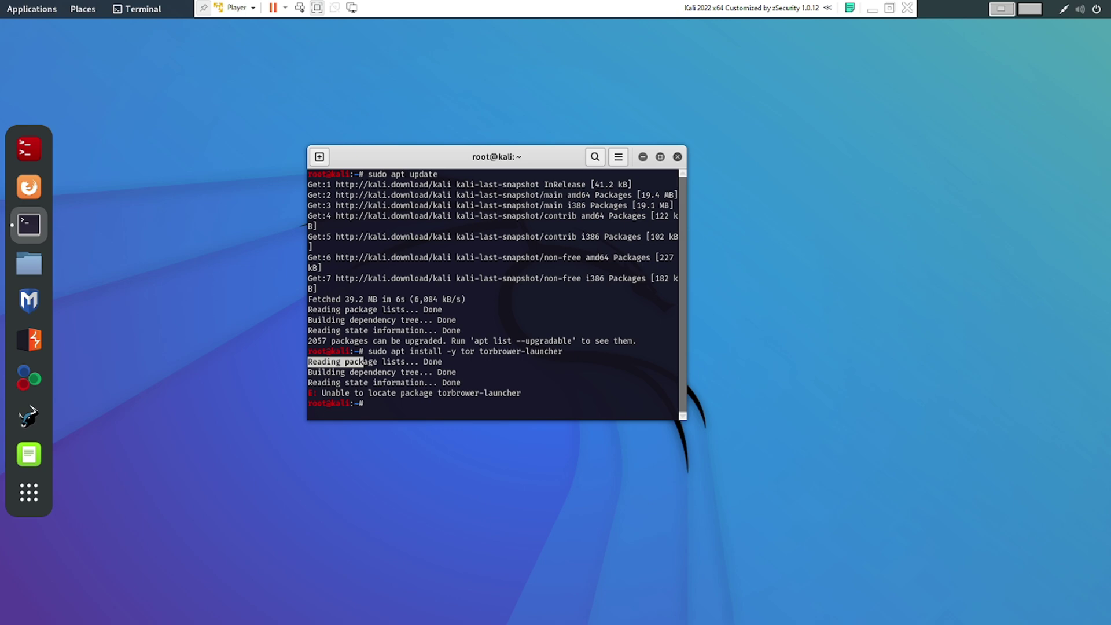
click(412, 400)
click(29, 492)
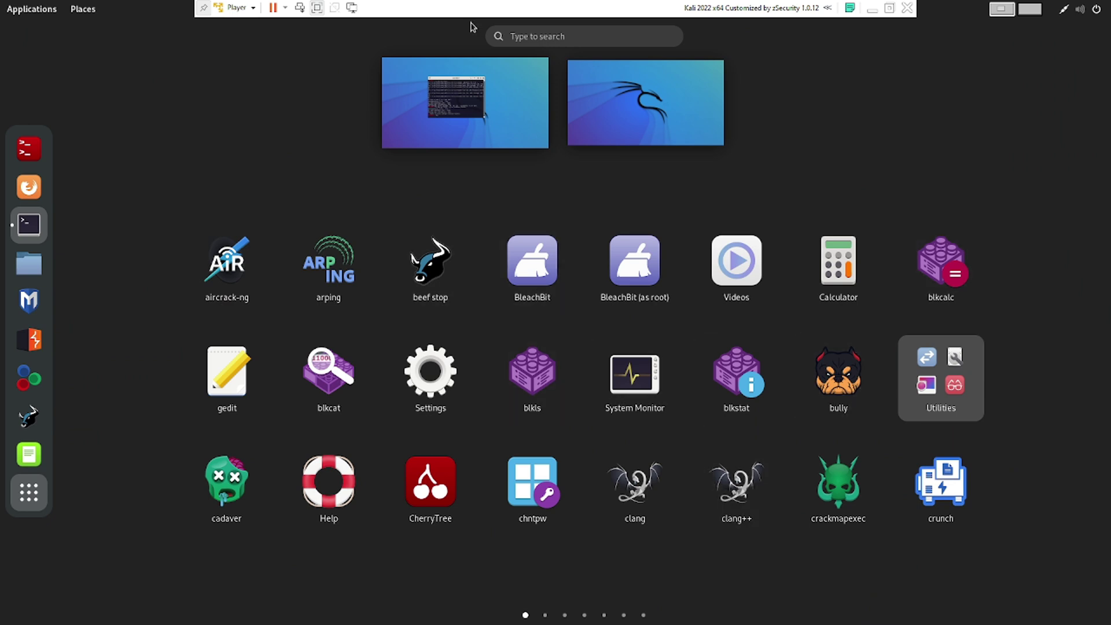
click(537, 37)
text(tor)
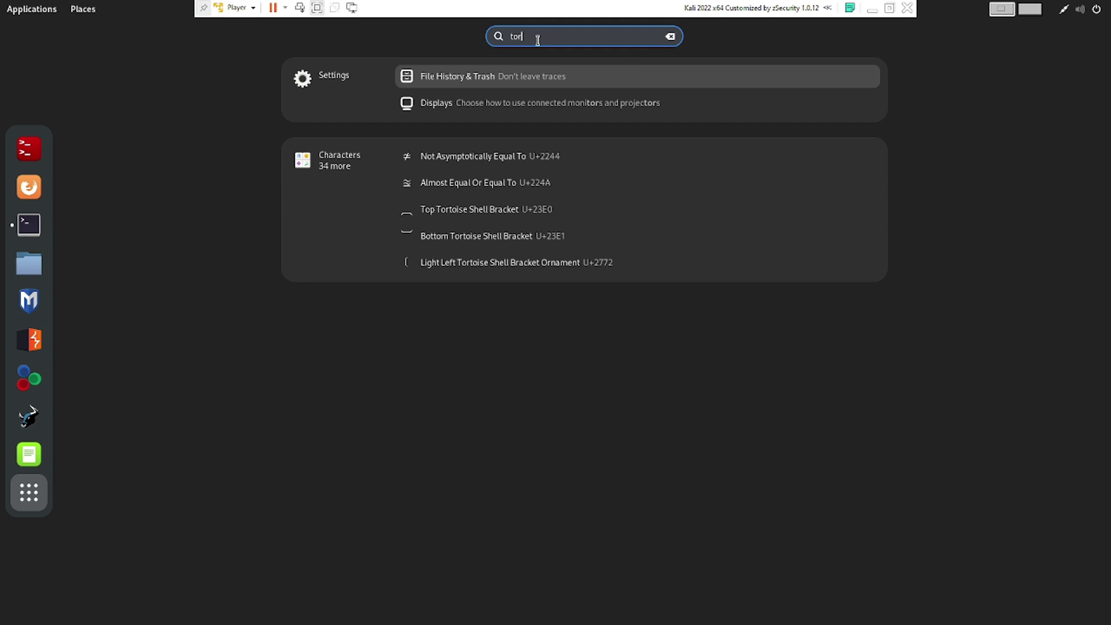
key(BackSpace)
key(BackSpace)
key(BackSpace)
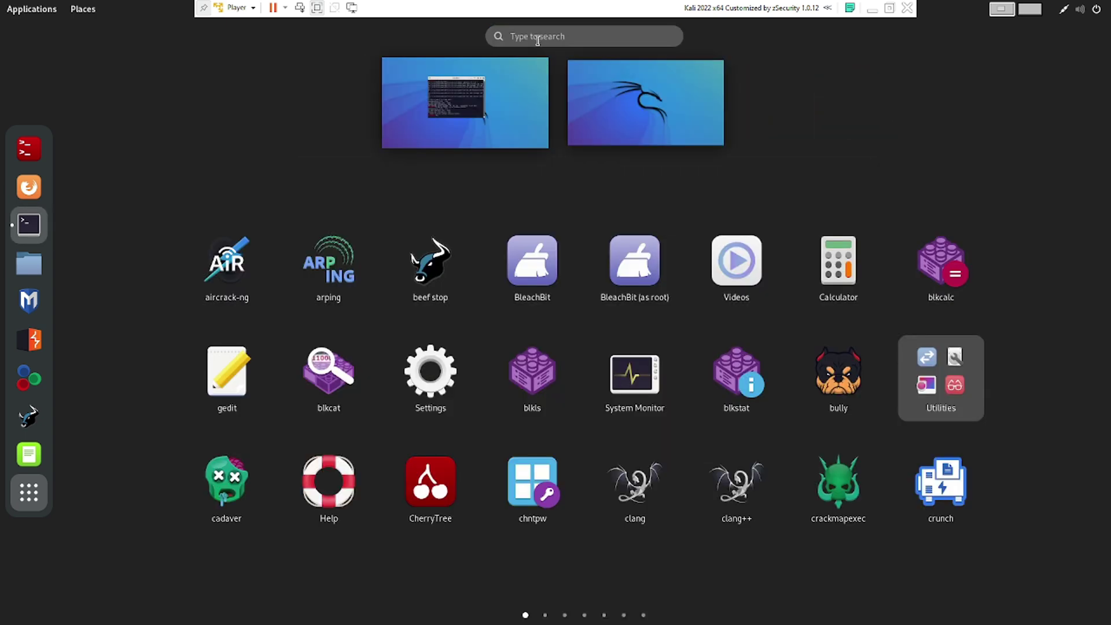
click(29, 492)
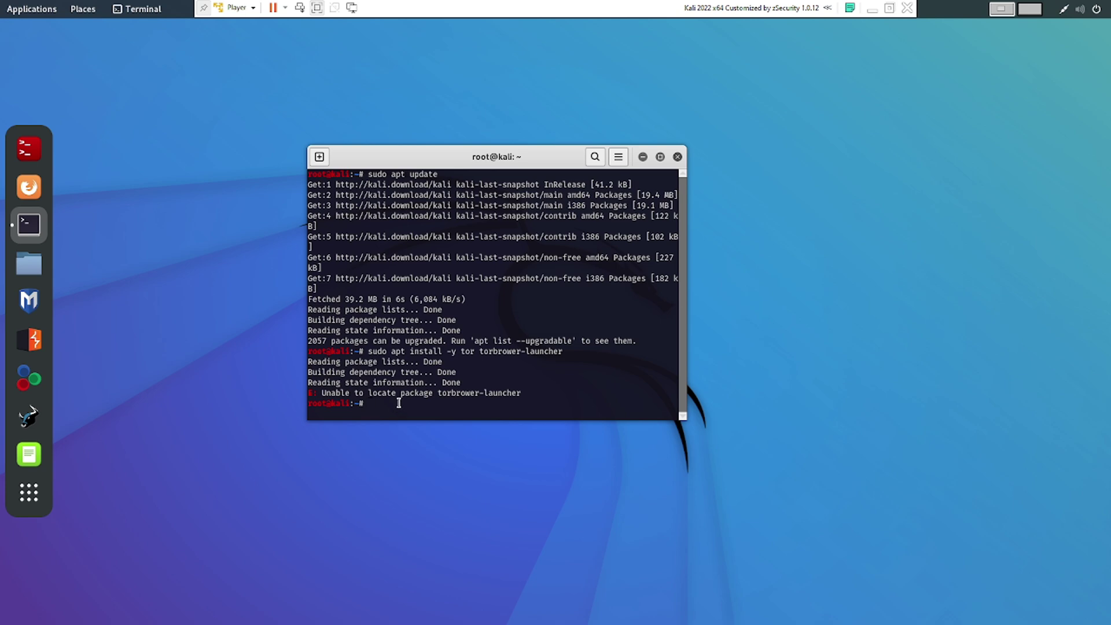
Install tor and torbrowser-launcher with 'sudo apt install -y', then run torbrowser-launcher
text(sudo apr)
key(BackSpace)
key(BackSpace)
text(t install -y tor torbrowser-launcher)
key(Return)
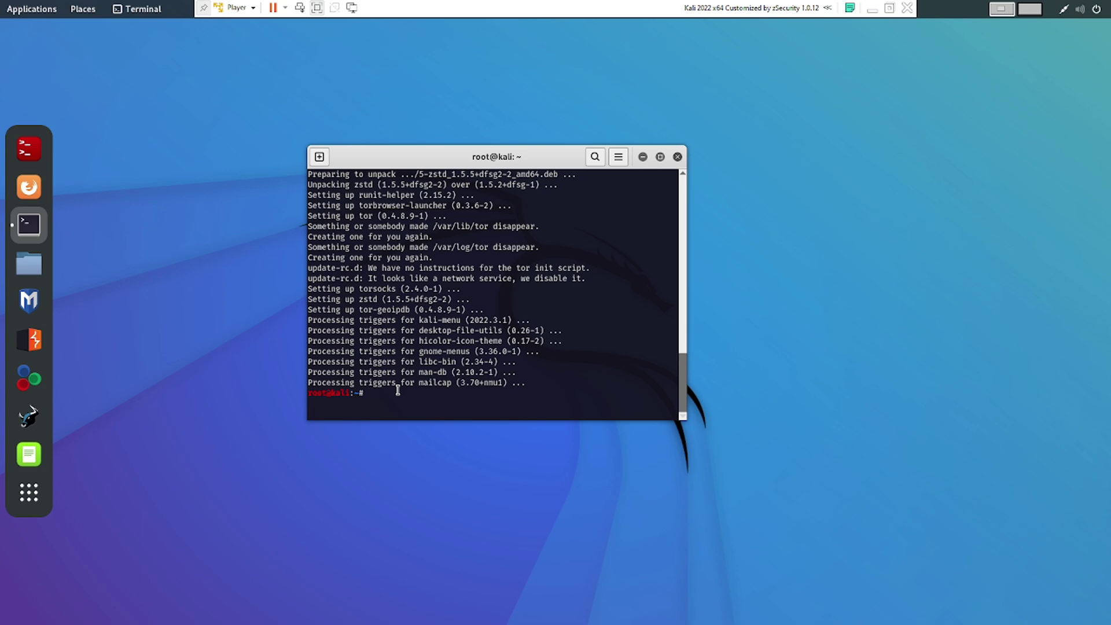
text(torbrowser-launcher)
key(Return)
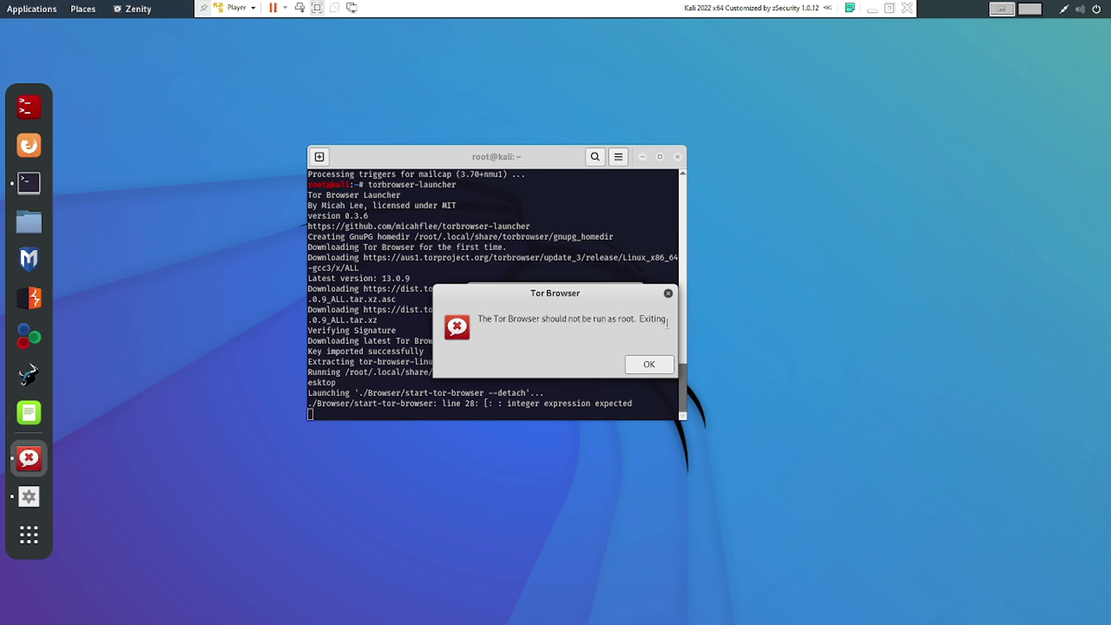
Dismiss the Tor Browser 'should not be run as root' error and close the terminal window
drag(665, 321, 469, 322)
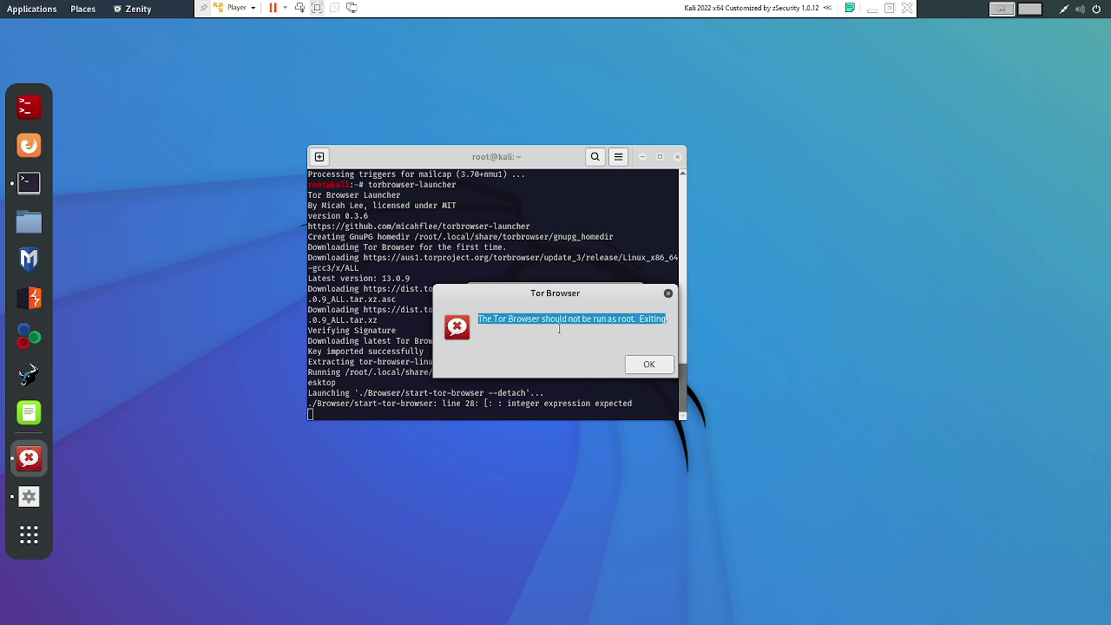
click(649, 364)
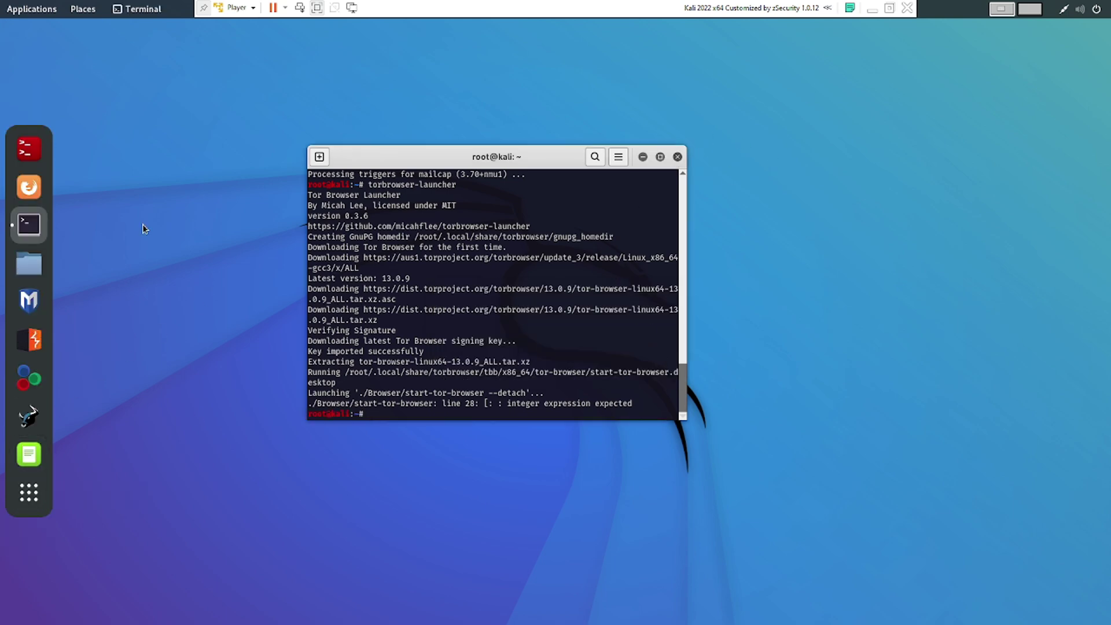
scroll(633, 186, up, 2)
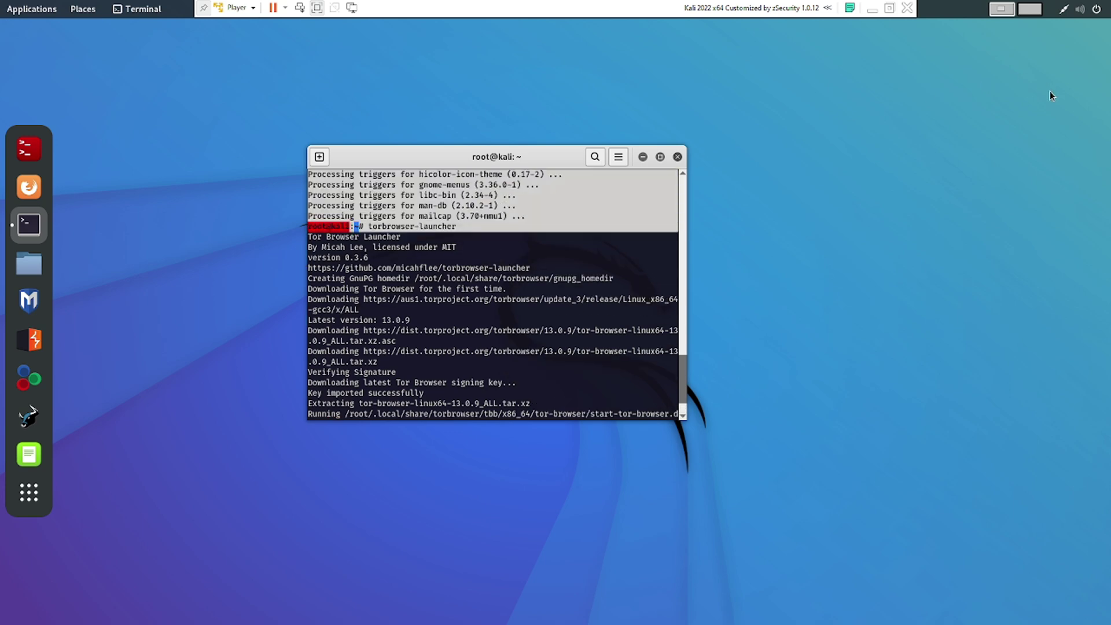
scroll(608, 280, down, 1)
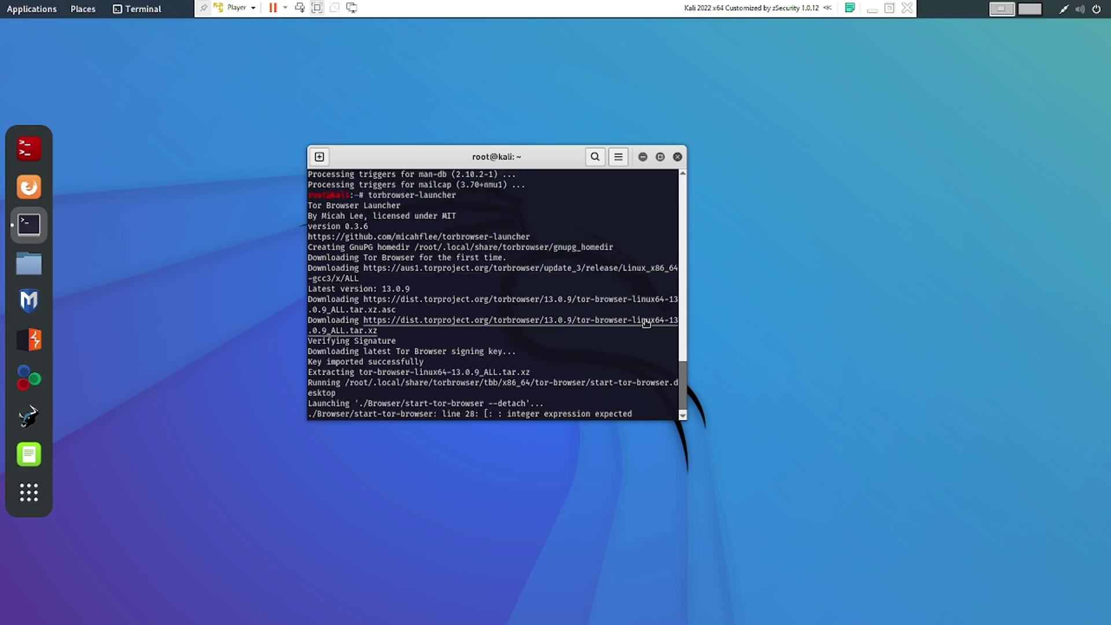
scroll(664, 307, down, 1)
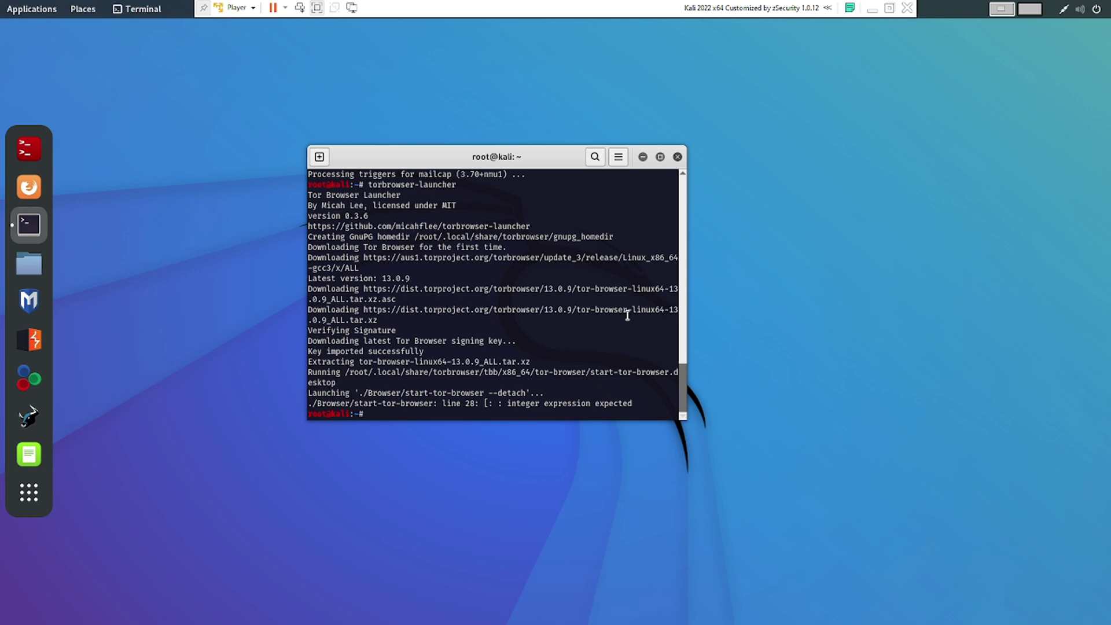
click(678, 157)
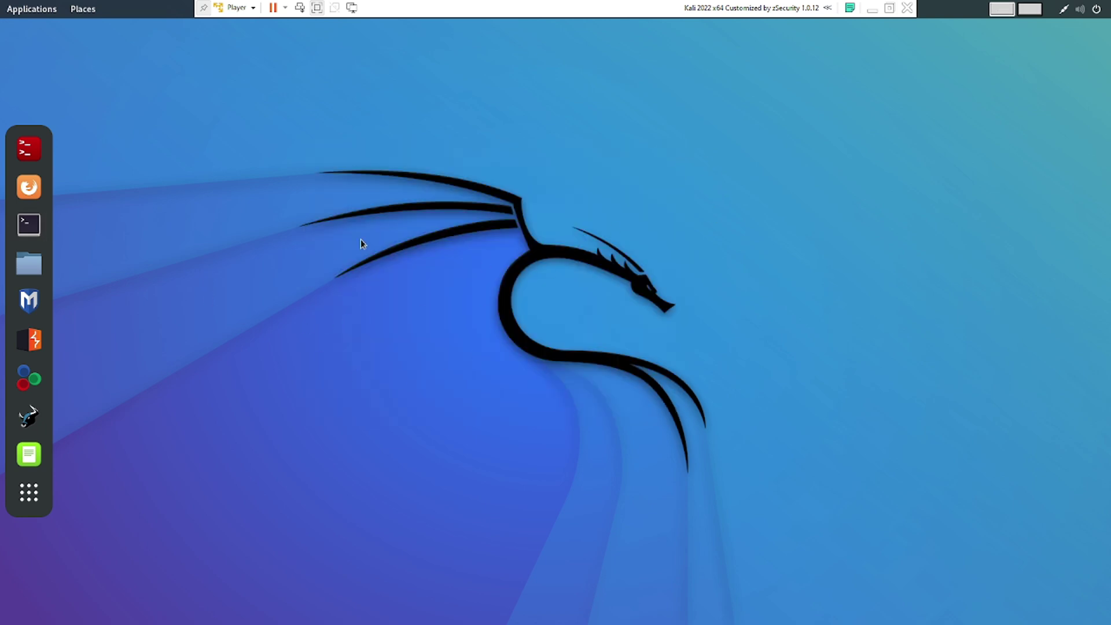
drag(323, 215, 809, 377)
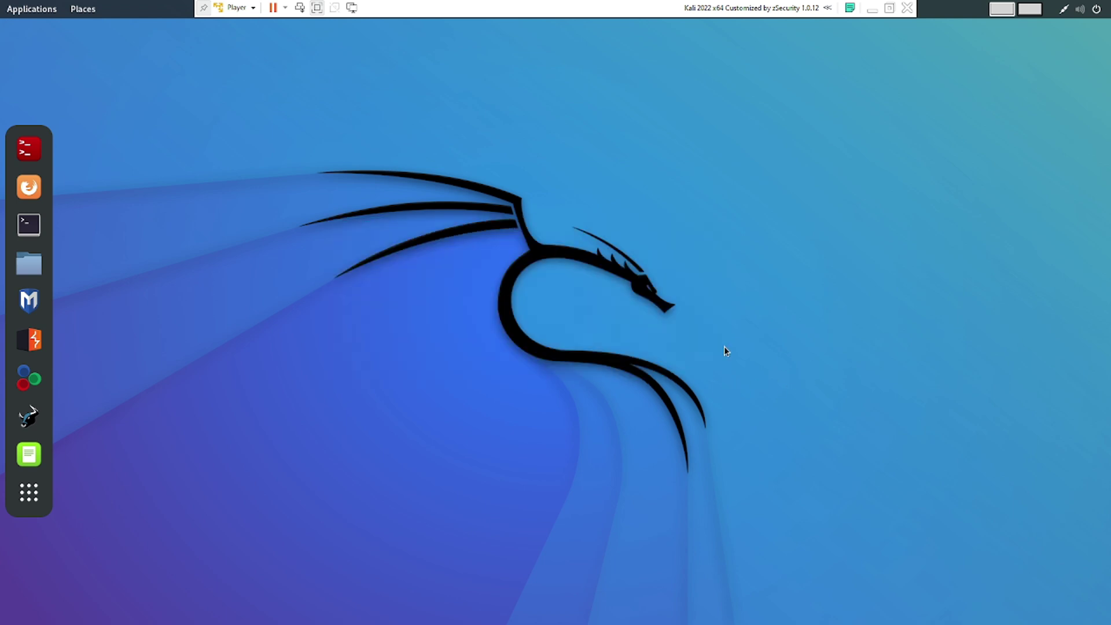